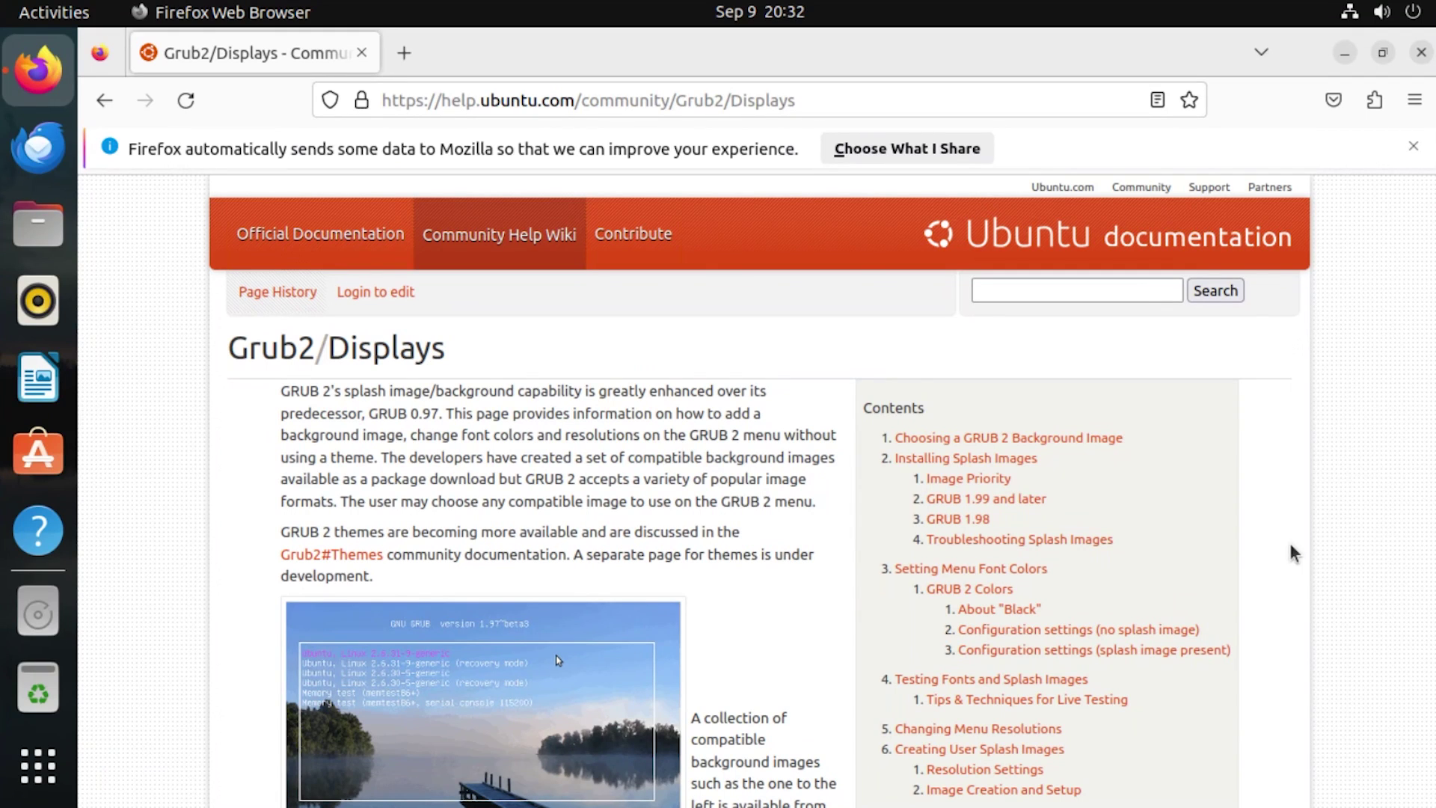
# Scroll the Grub2/Displays help page down to the 'Choosing a GRUB 2 Background Image' requirements
pyautogui.scroll(-5, 1289, 542)
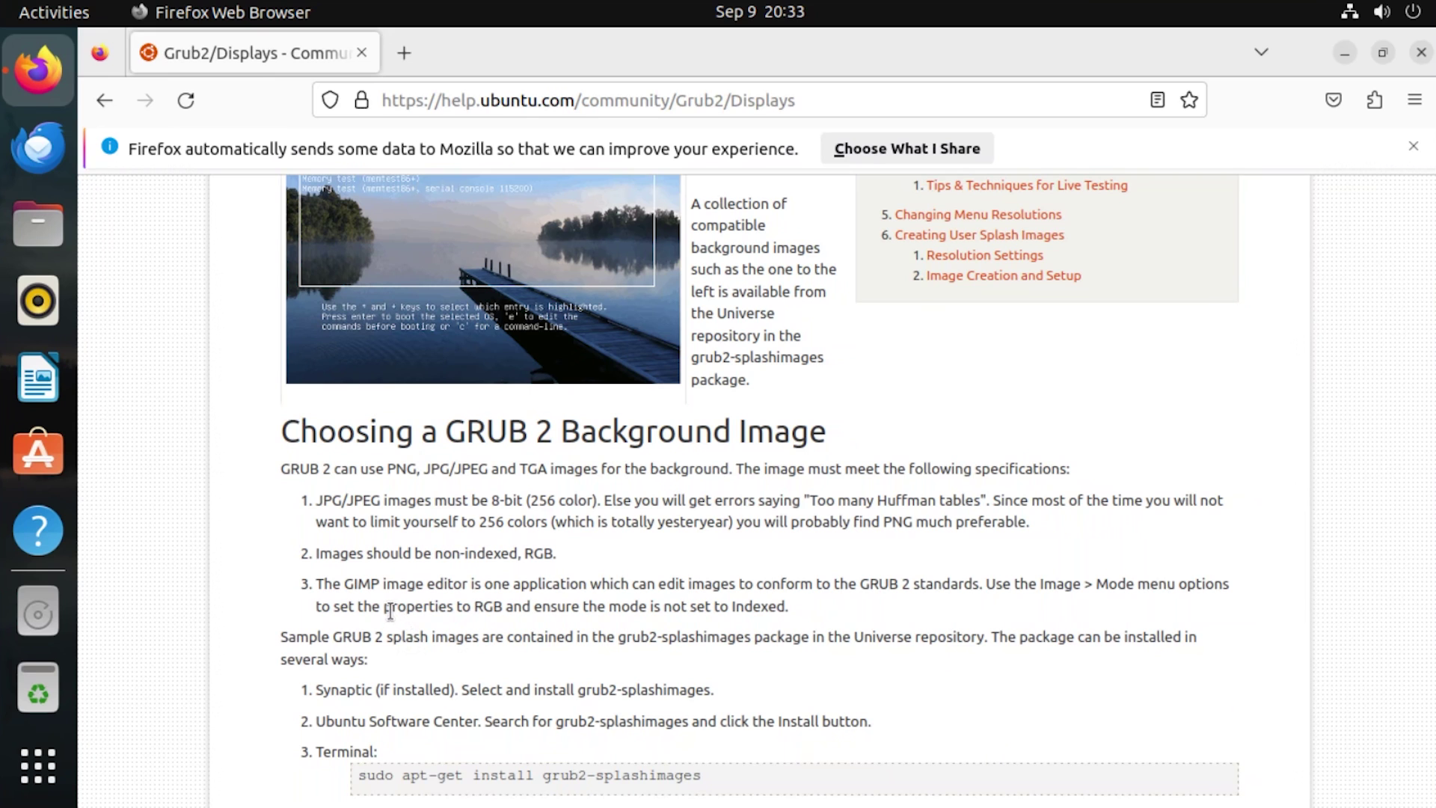
# Launch Terminal and refresh the package lists with sudo apt-get update
pyautogui.click(61, 4)
pyautogui.write('termi')
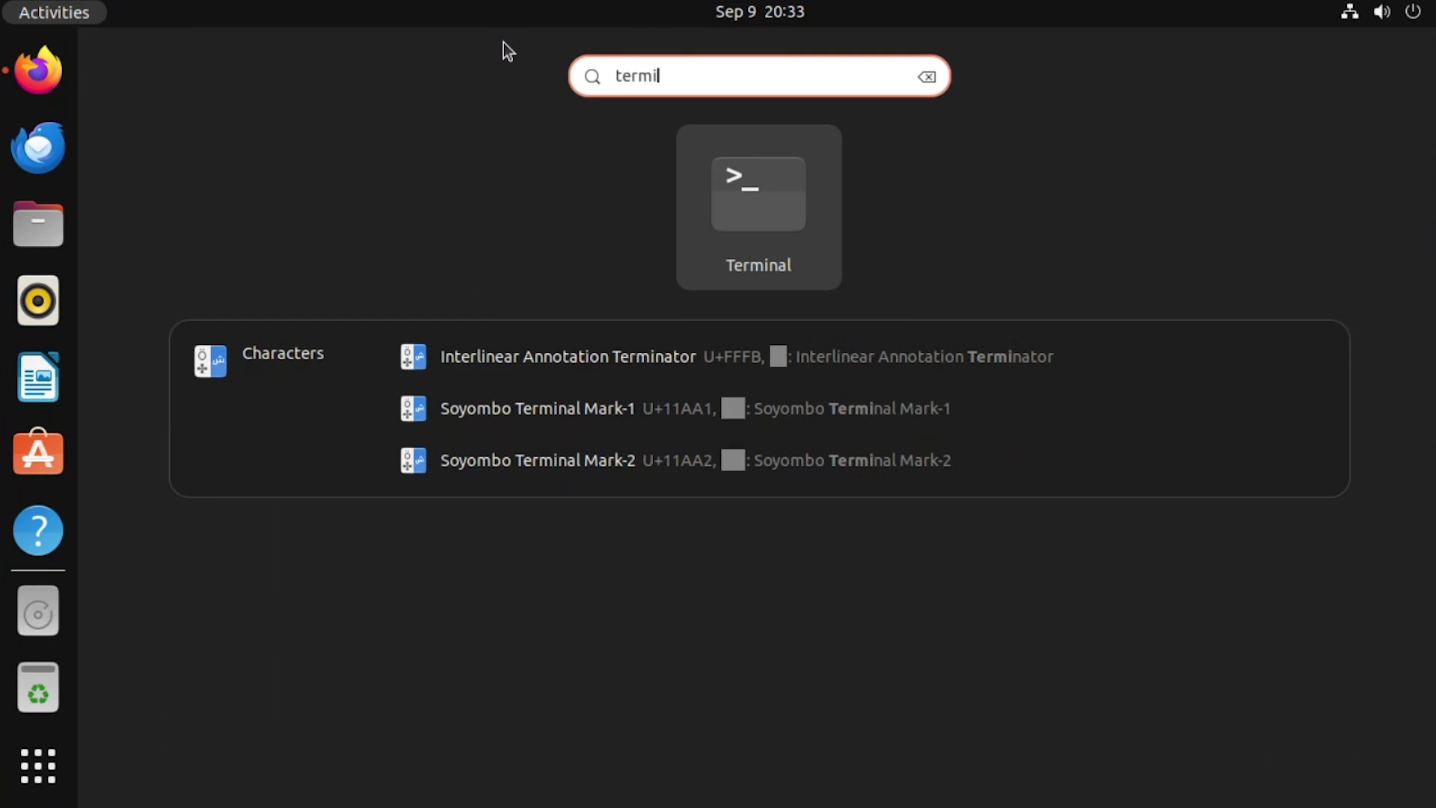
pyautogui.press('Return')
pyautogui.write('sudo apt-get')
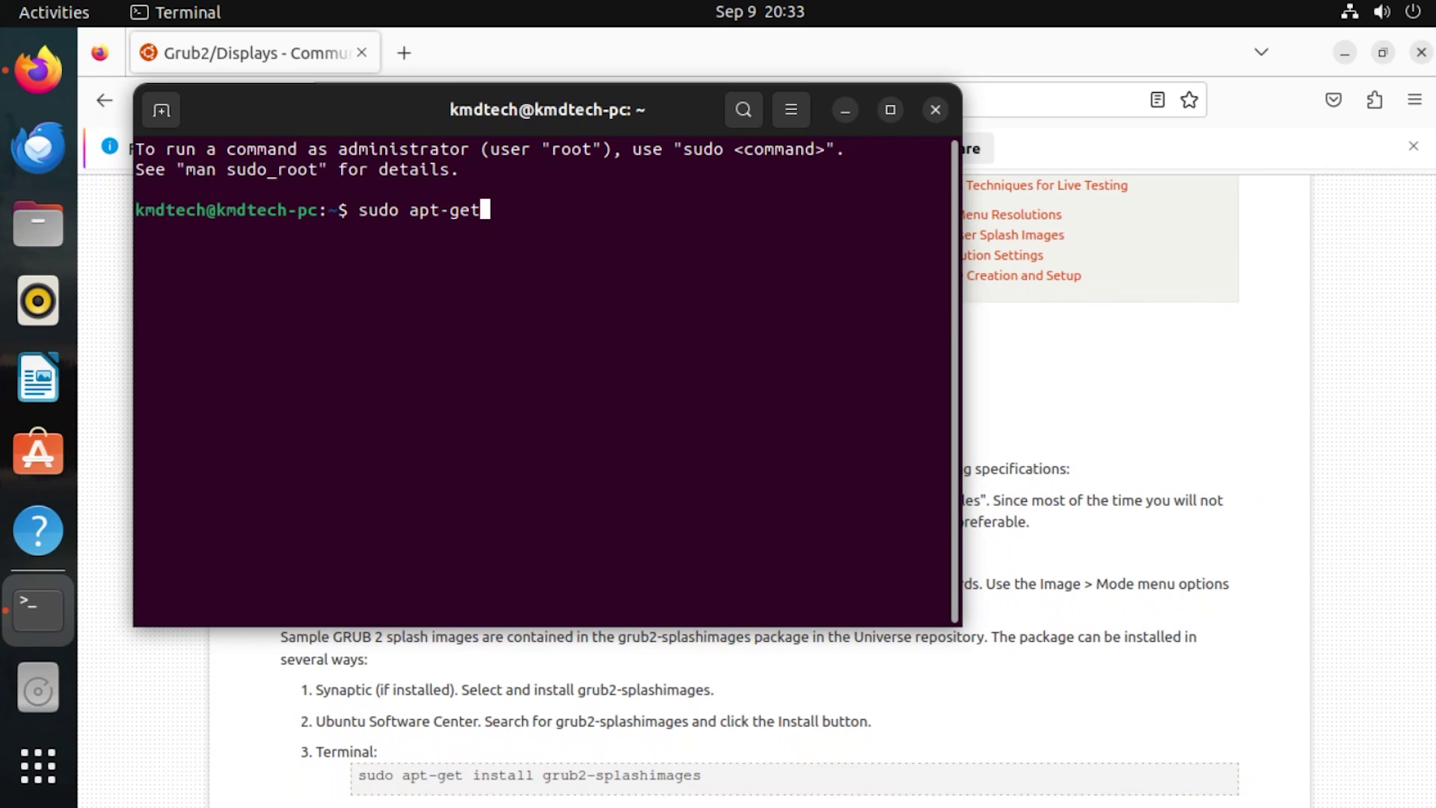
pyautogui.write(' update')
pyautogui.press('Return')
pyautogui.press('Return')
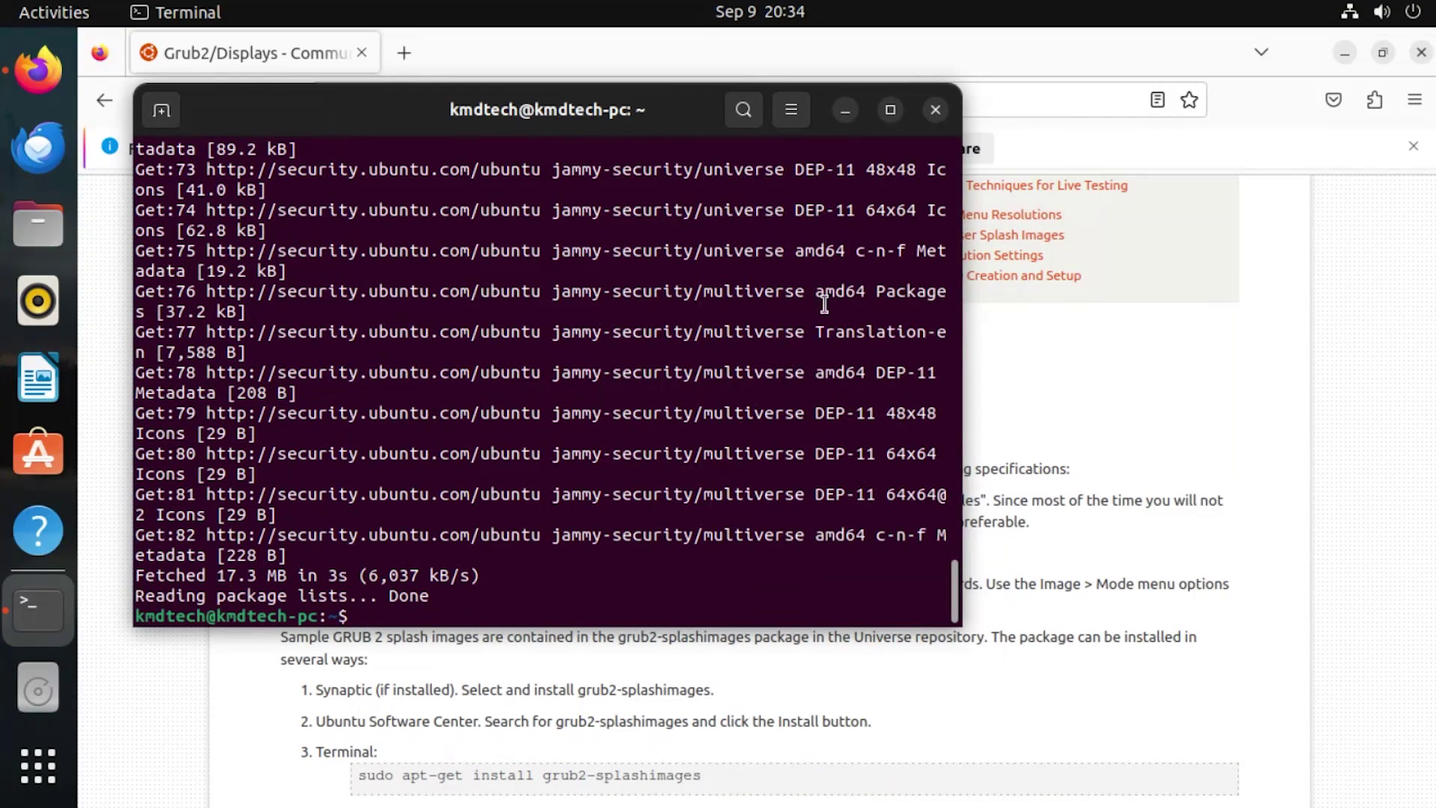
# Install GIMP with sudo apt-get install gimp, confirming with y
pyautogui.press('Up')
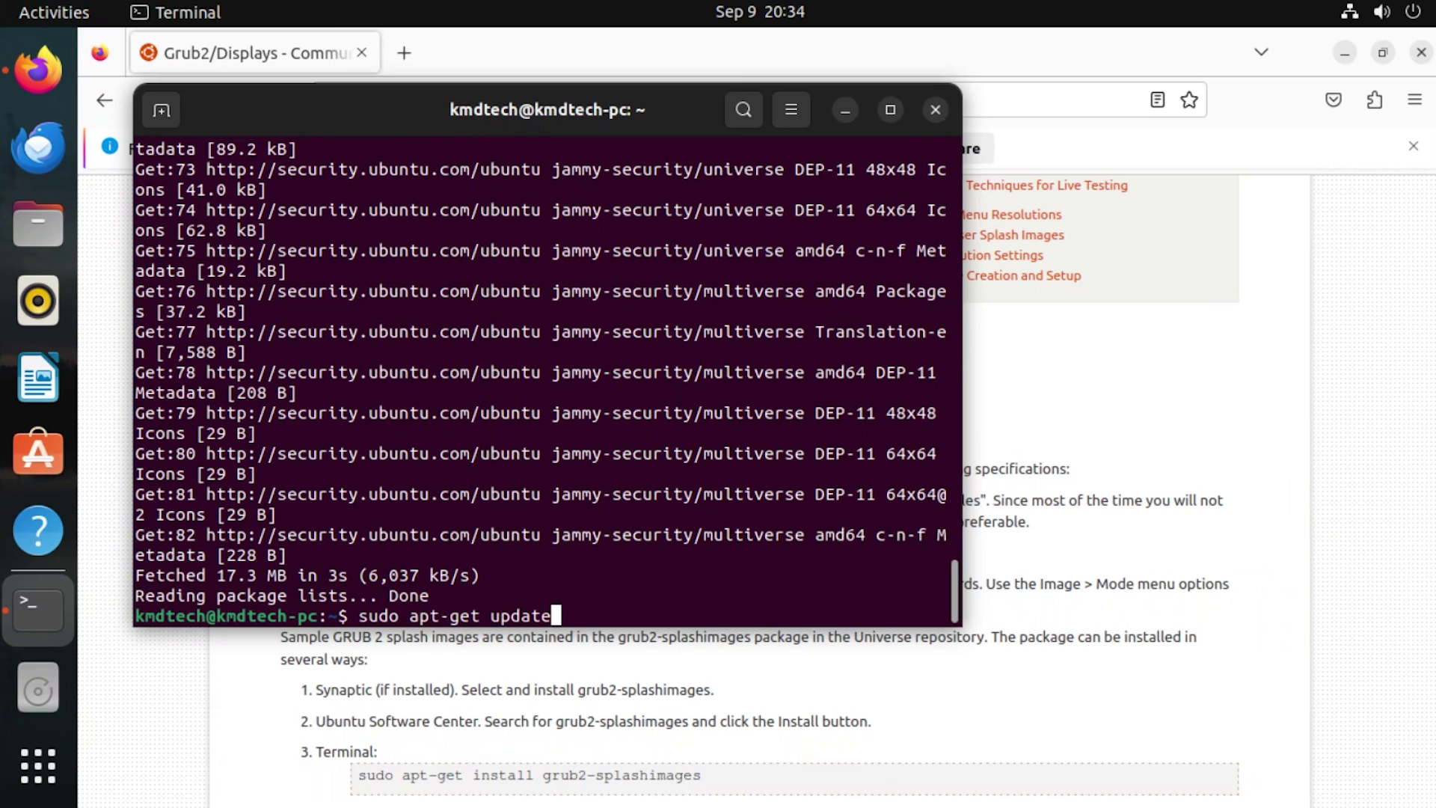
pyautogui.press('BackSpace')
pyautogui.press('BackSpace')
pyautogui.press('BackSpace')
pyautogui.press('BackSpace')
pyautogui.press('BackSpace')
pyautogui.press('BackSpace')
pyautogui.write('install gimp')
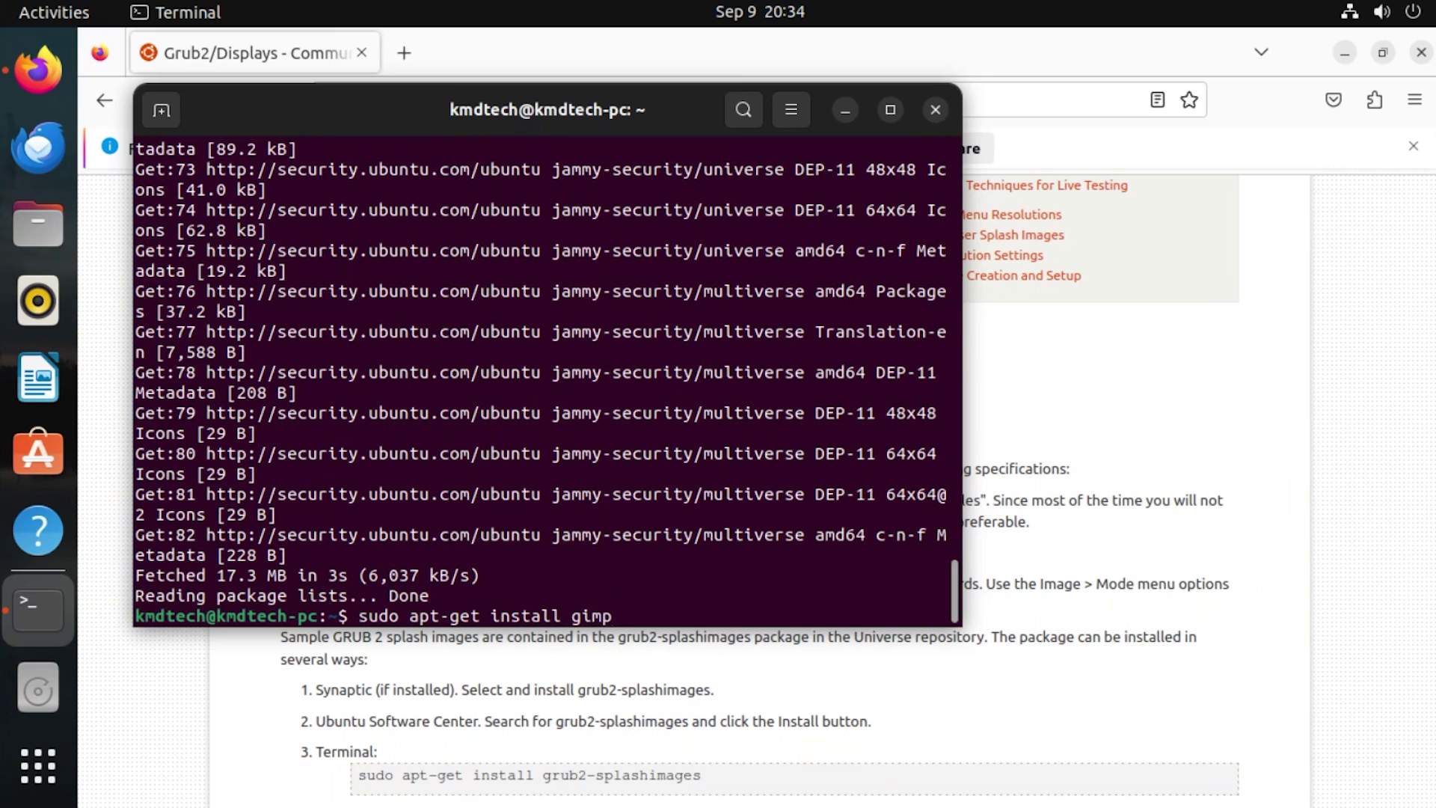
pyautogui.press('Return')
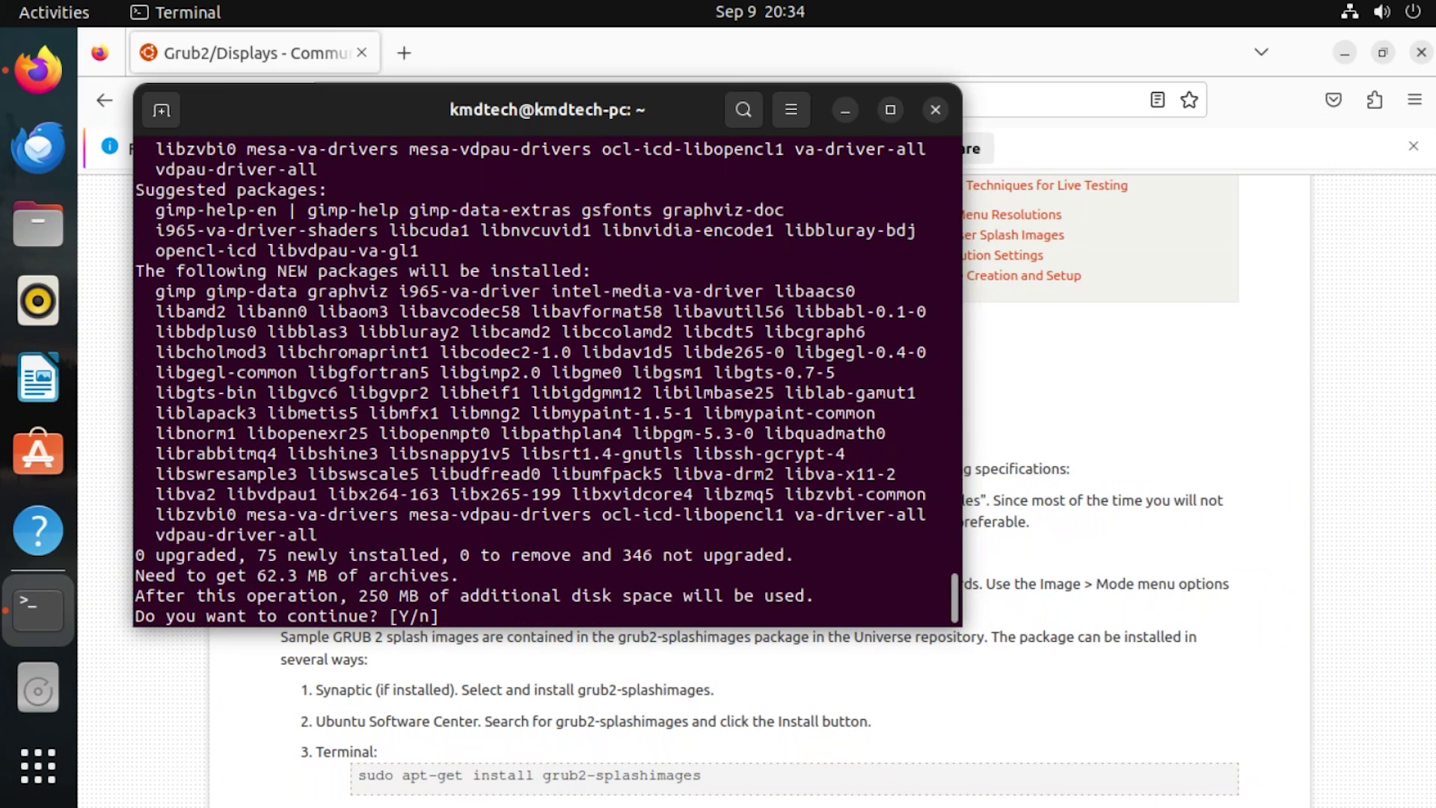
pyautogui.write('y')
pyautogui.press('Return')
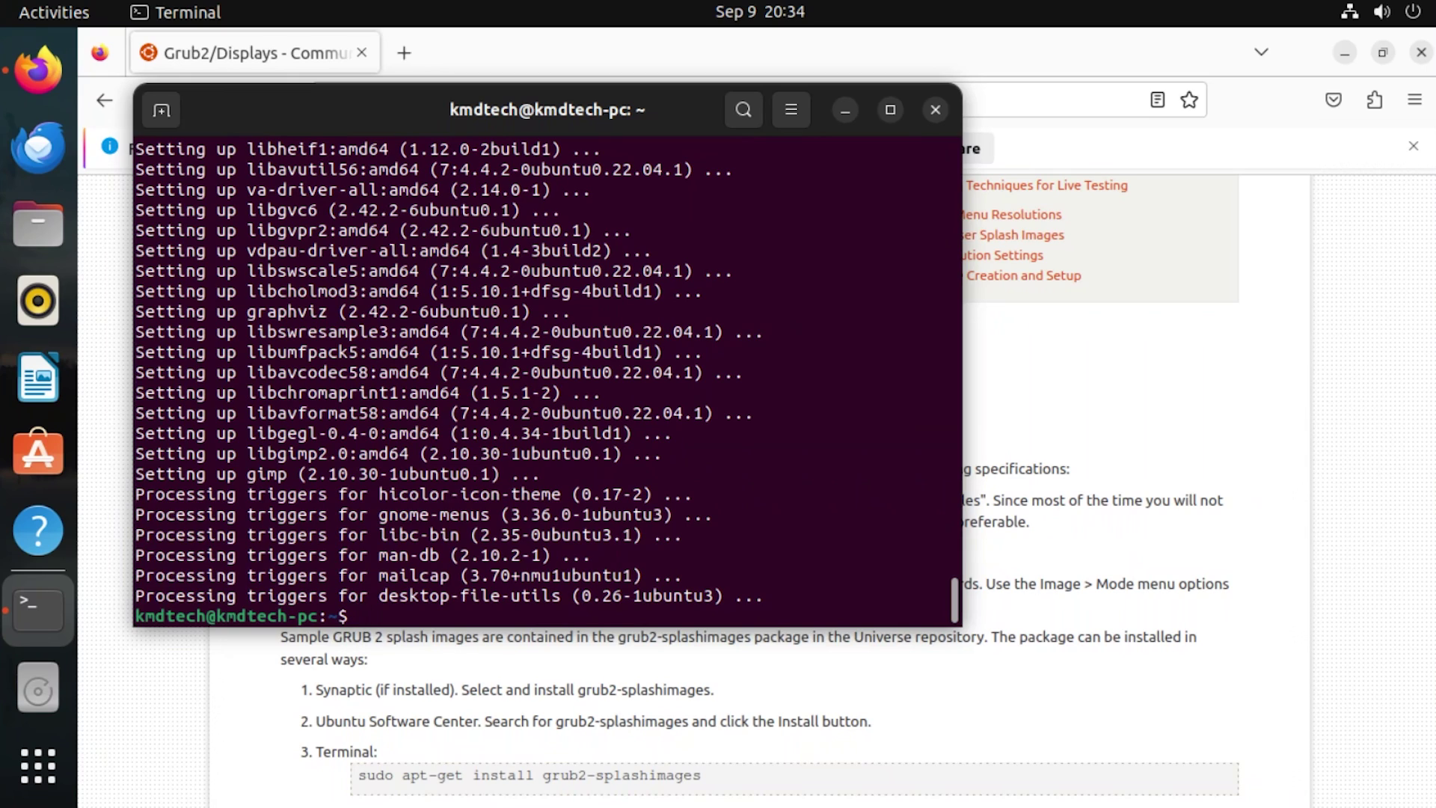
# Install grub2-splashimages, then scroll the help page to the /usr/share/images/grub note
pyautogui.write('sudo apt-ge')
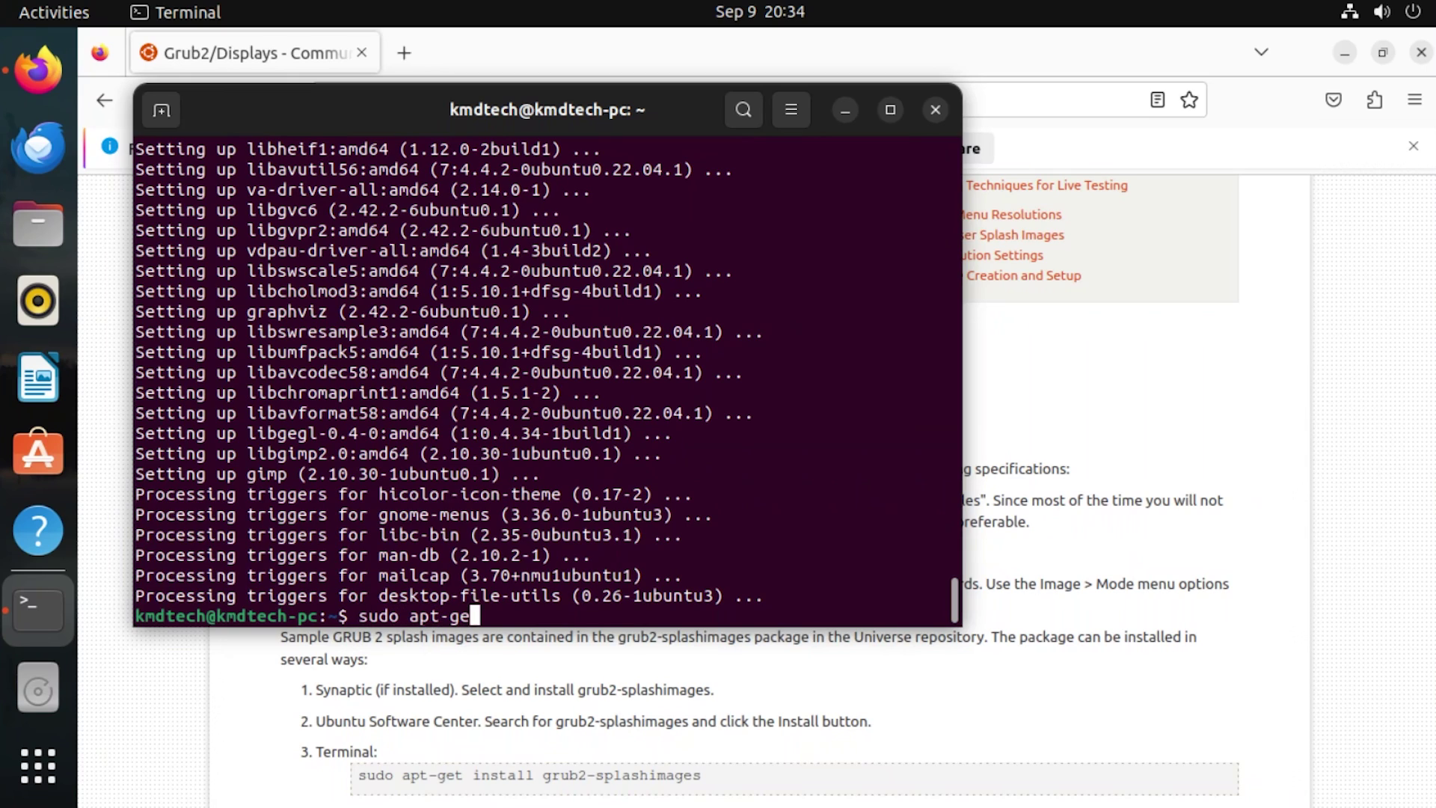
pyautogui.write('t install grub2-splashimages')
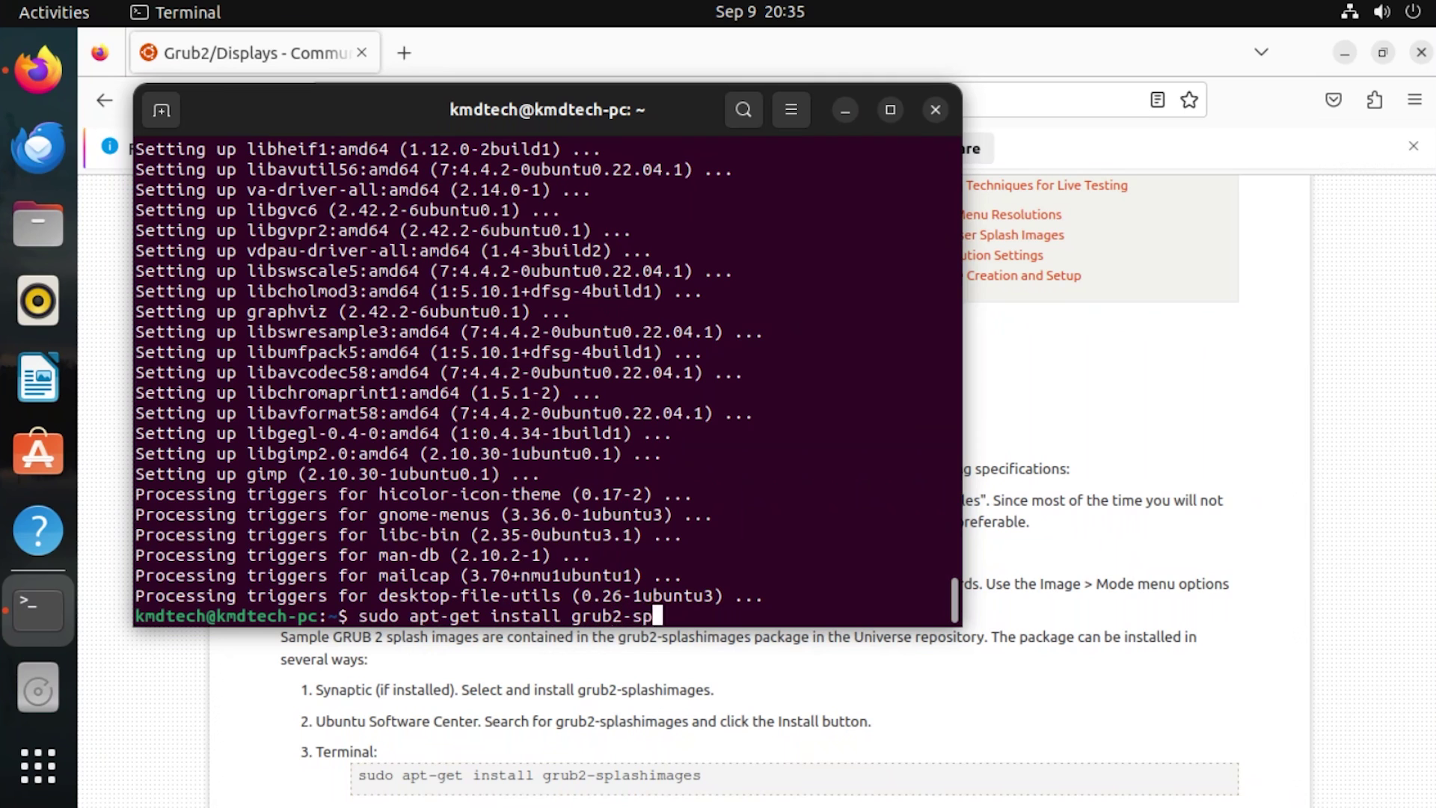
pyautogui.press('Return')
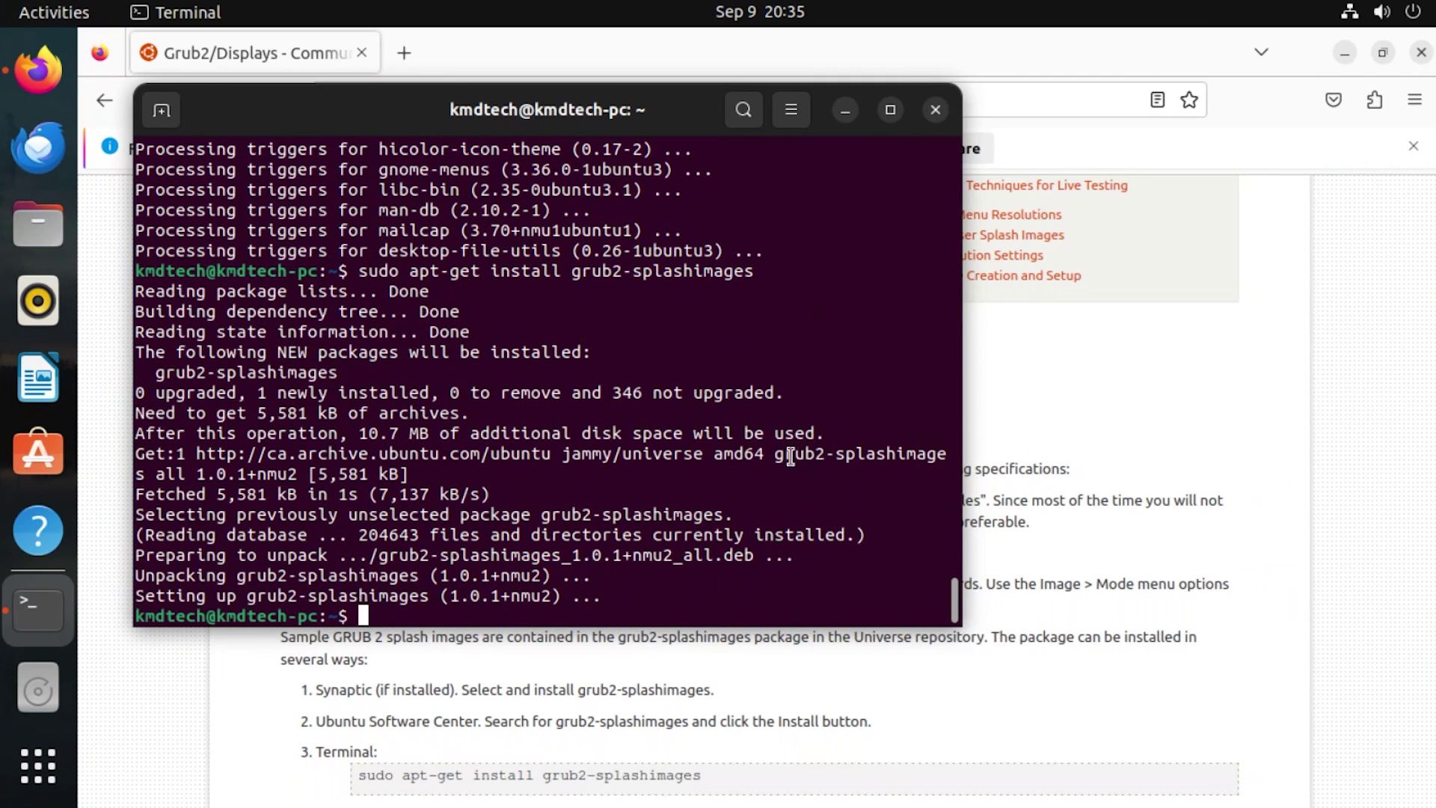
pyautogui.click(1025, 579)
pyautogui.scroll(-3, 865, 575)
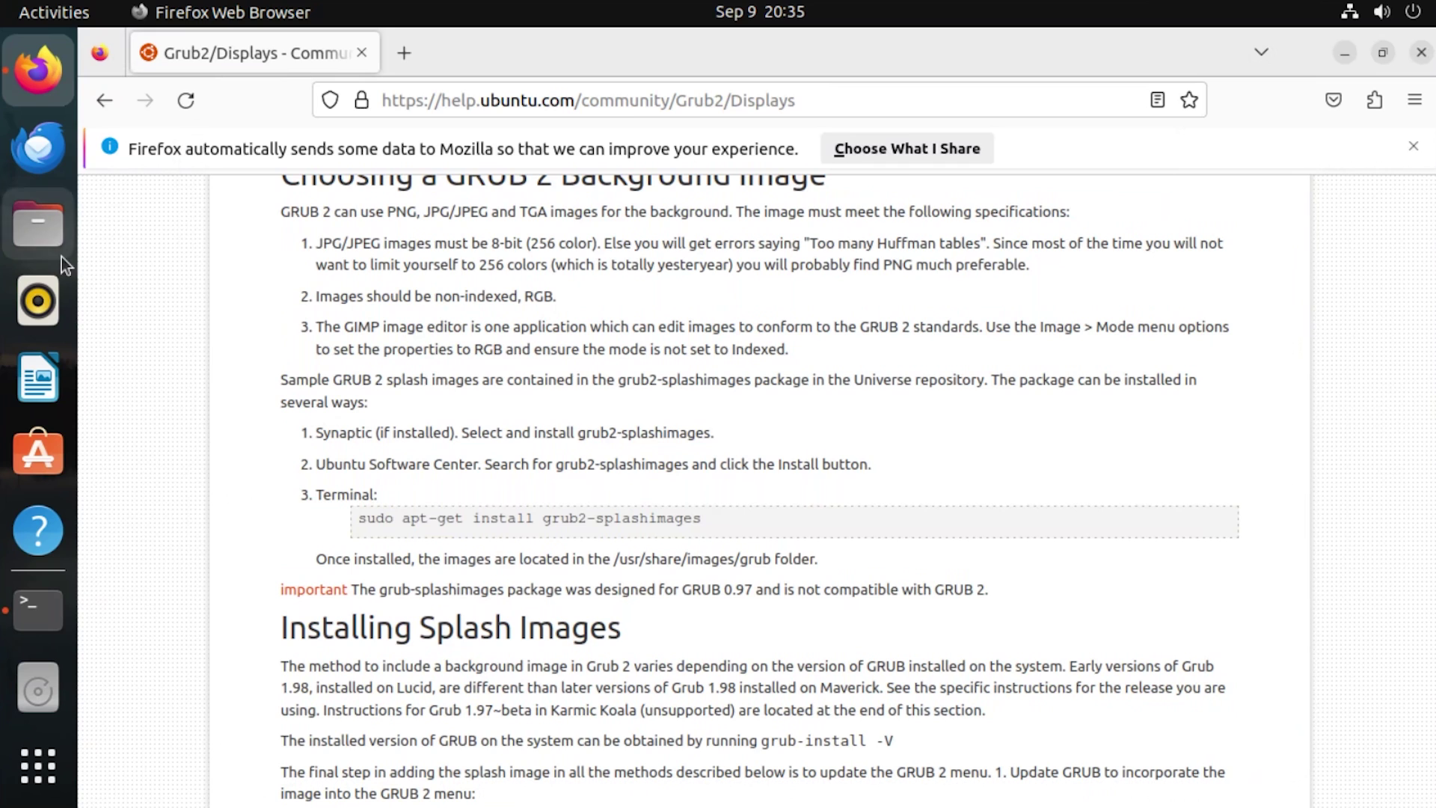
# In Files, browse from Other Locations > Computer to /usr/share/images/grub
pyautogui.click(38, 224)
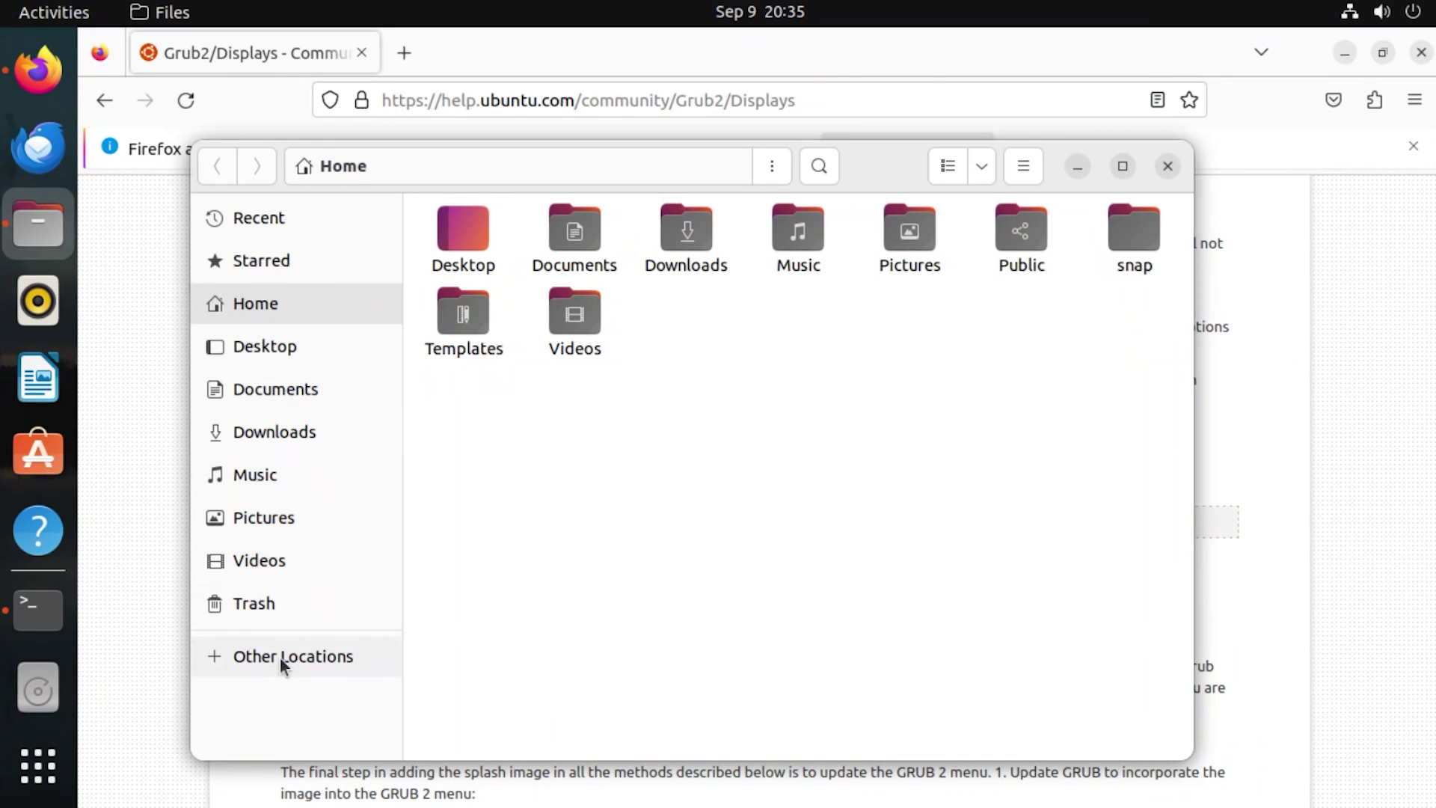
pyautogui.click(281, 658)
pyautogui.click(516, 267)
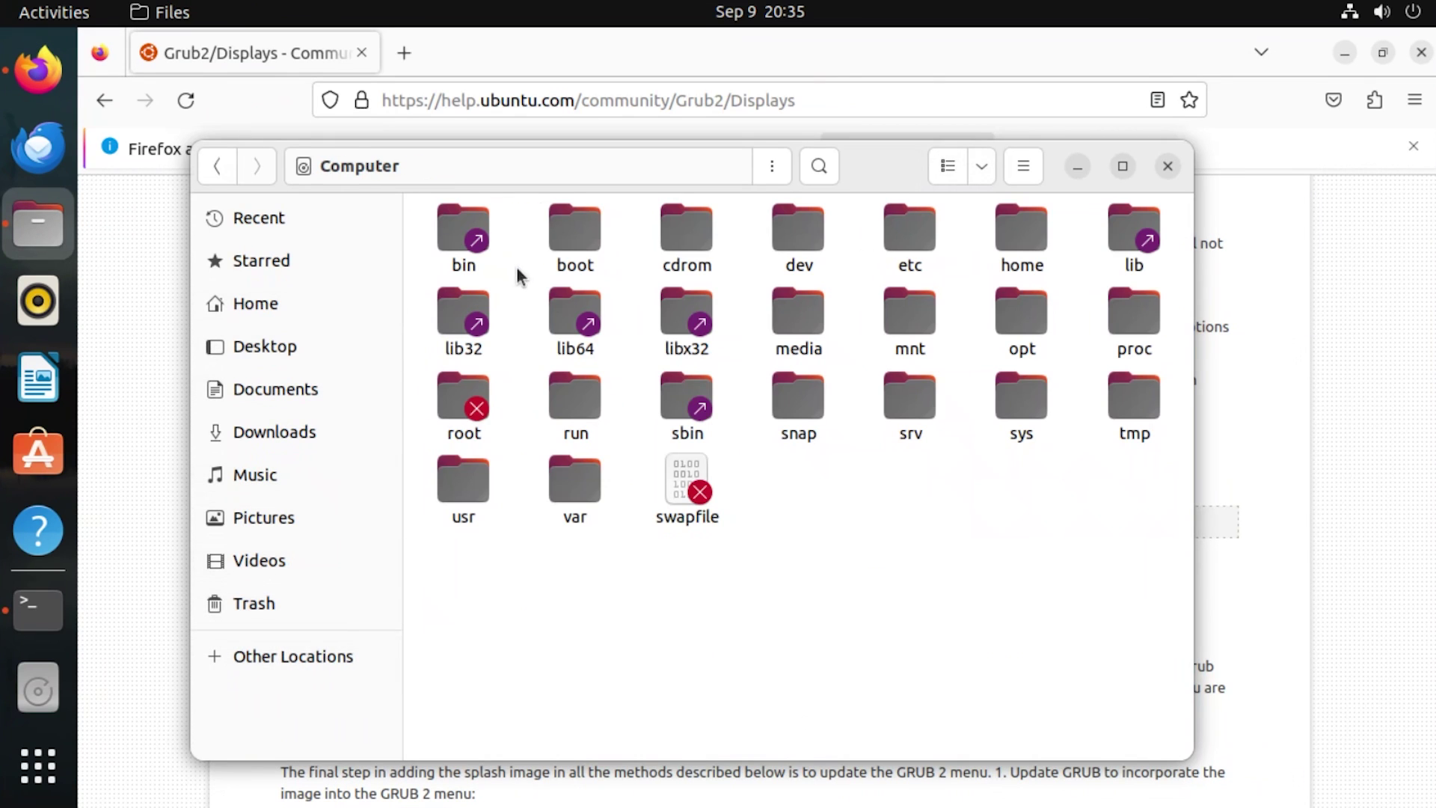
pyautogui.doubleClick(463, 490)
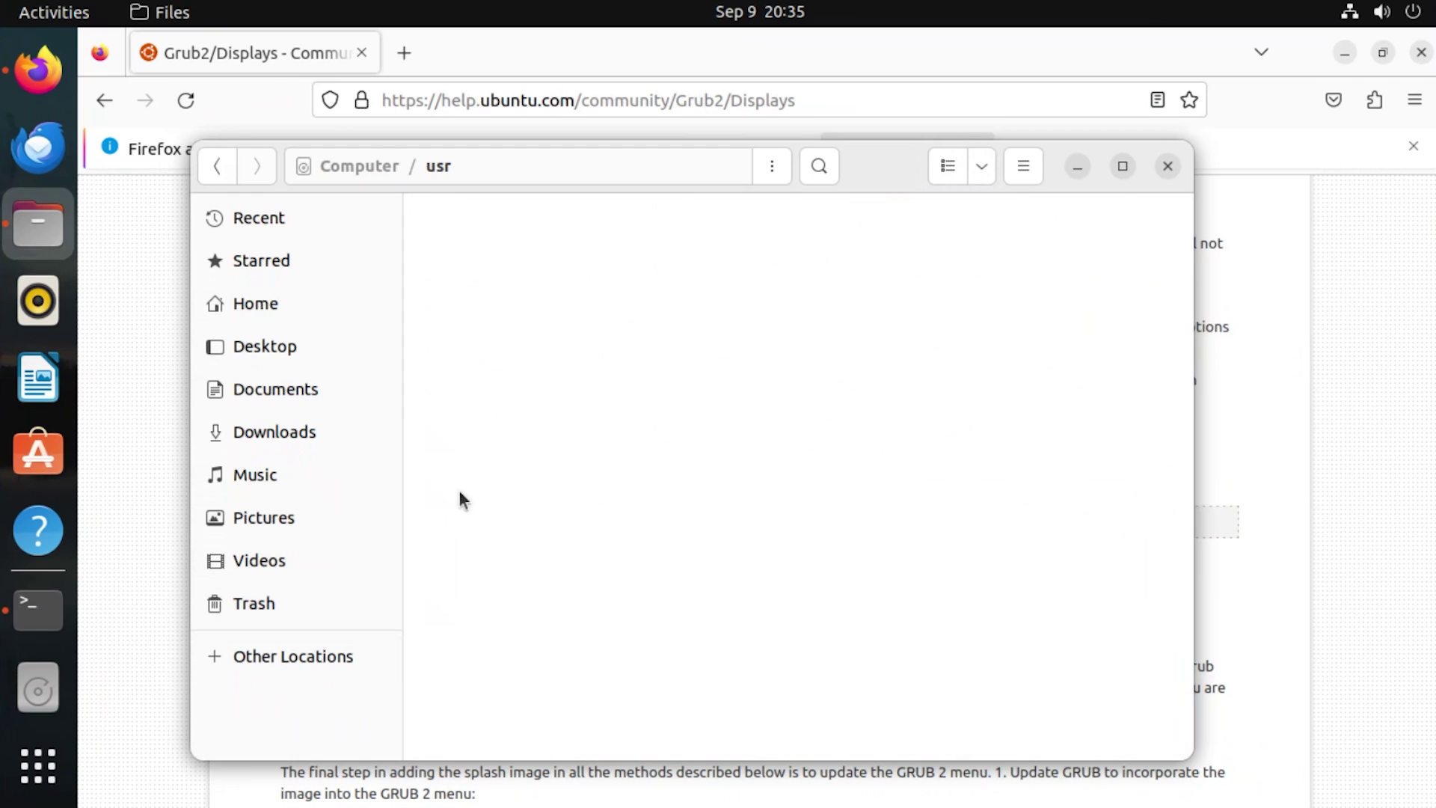
pyautogui.doubleClick(801, 323)
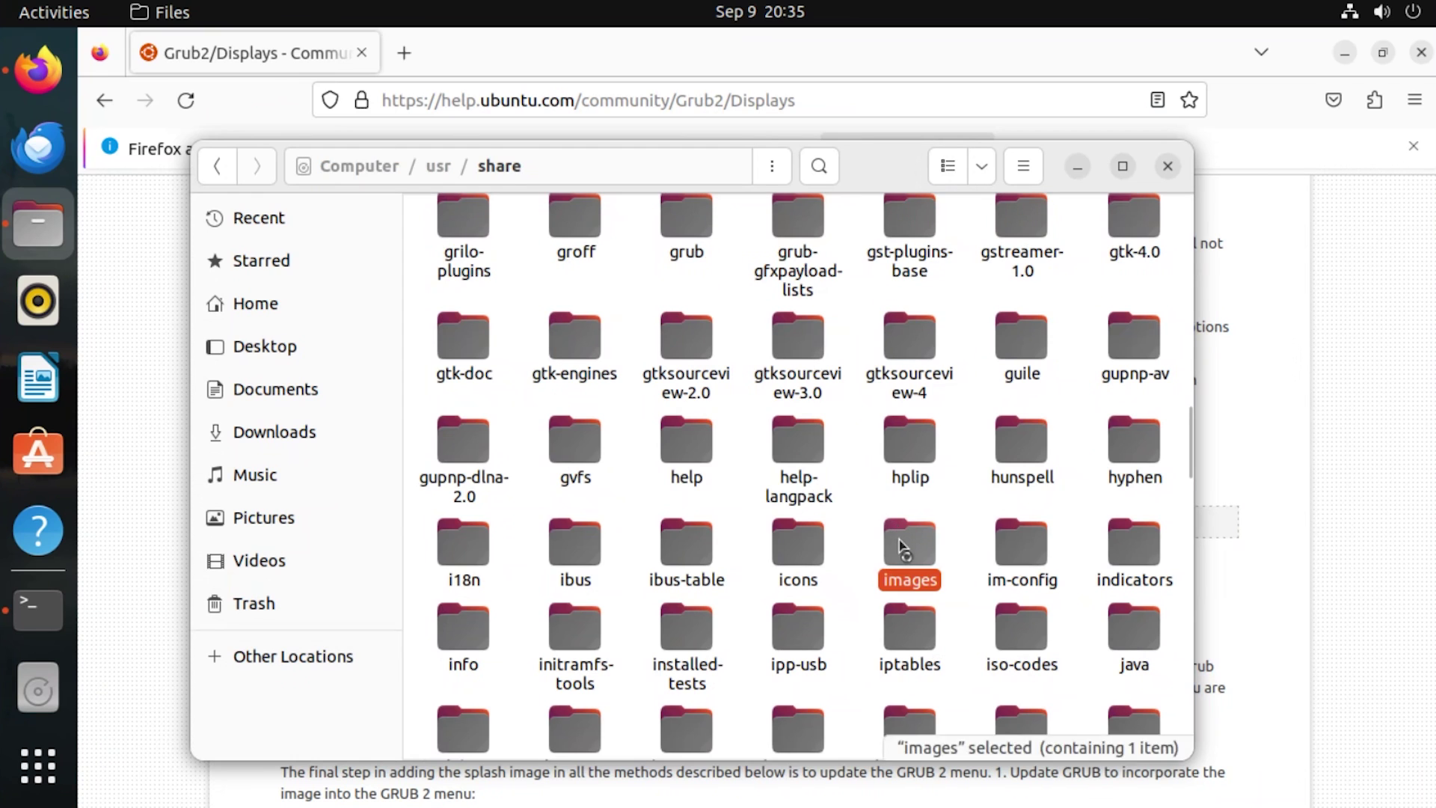
pyautogui.doubleClick(902, 544)
pyautogui.doubleClick(498, 240)
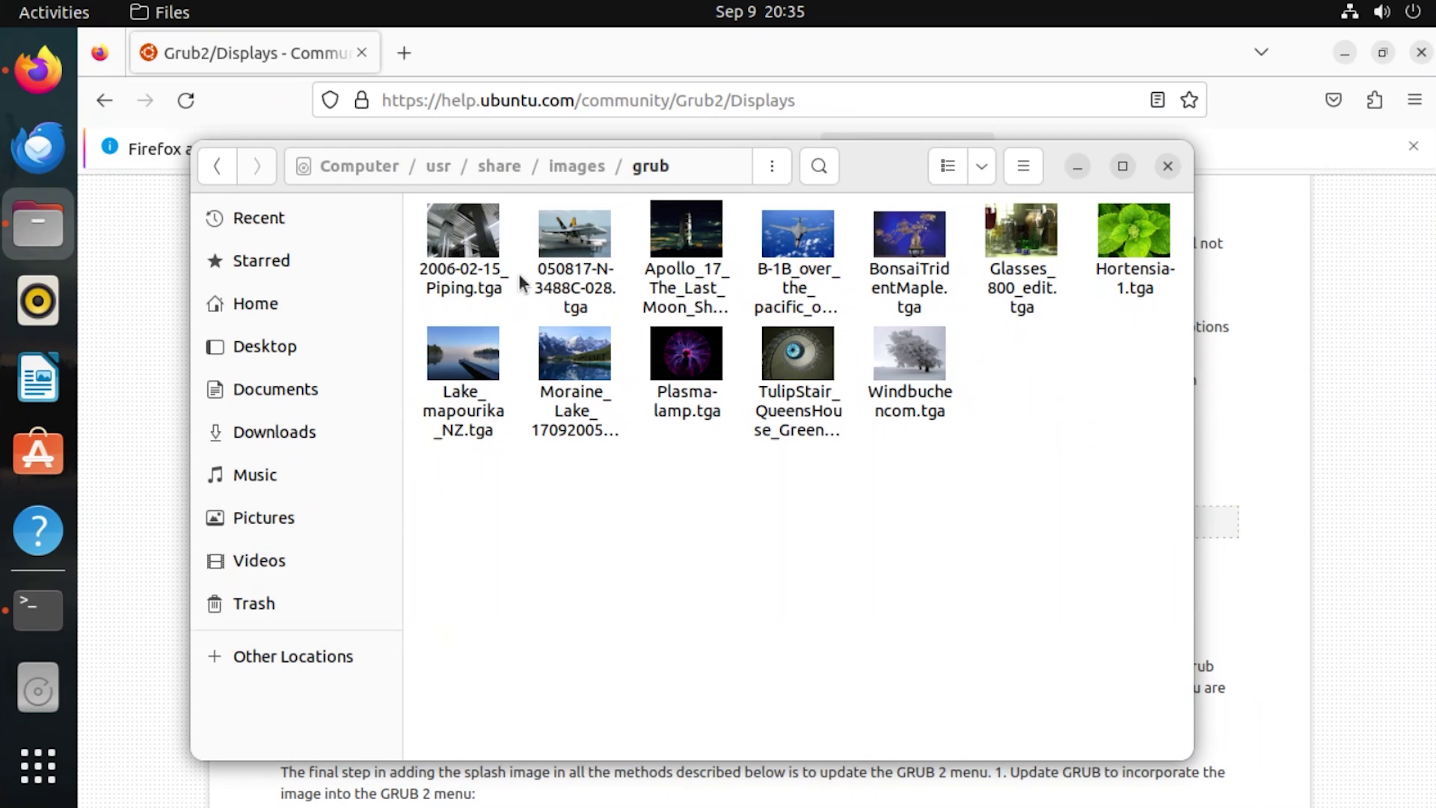
# Preview the splash images from 2006-02-15_Piping.tga through to TulipStair_QueensHouse_Greenwich.tga
pyautogui.doubleClick(465, 249)
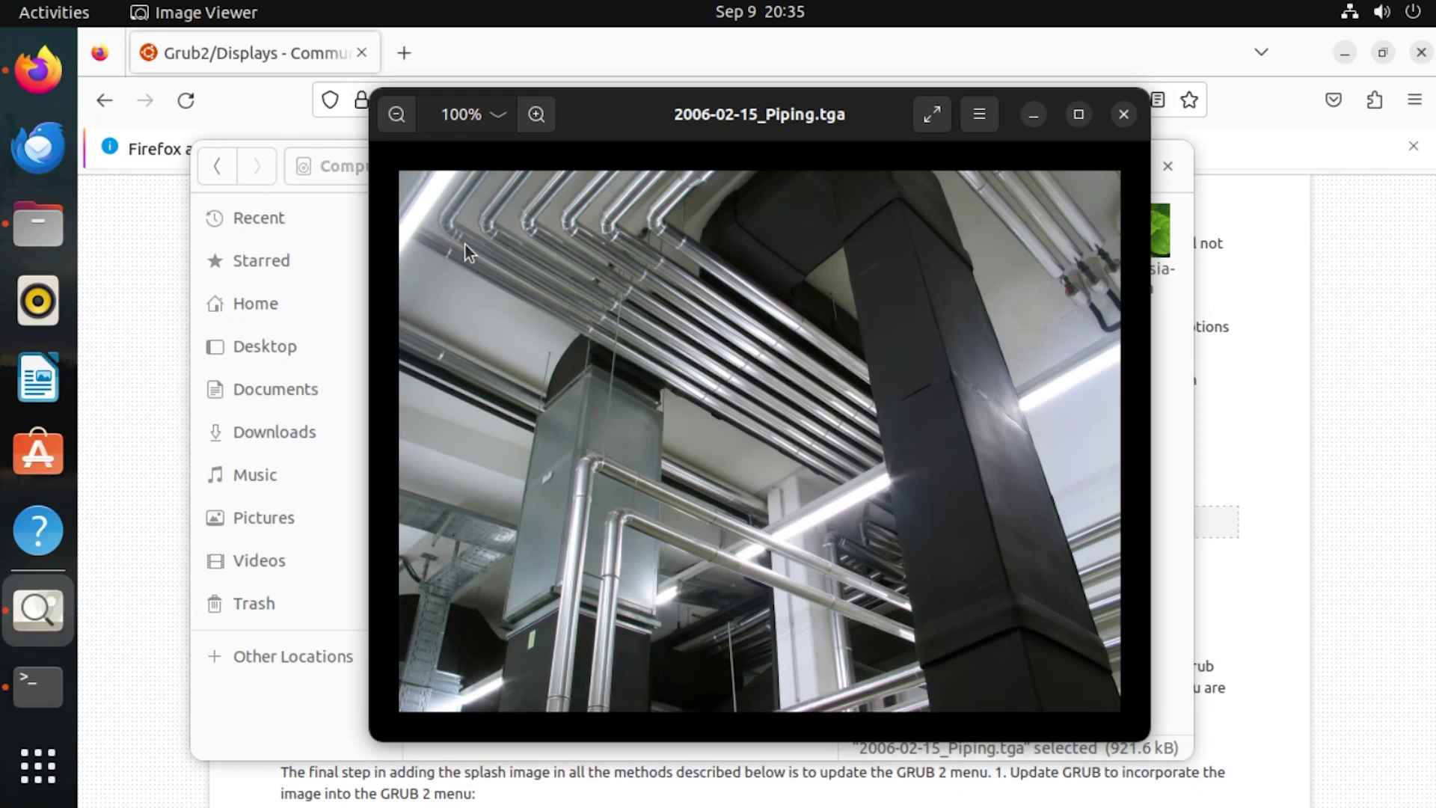
pyautogui.press('Right')
pyautogui.press('Right')
pyautogui.press('Right')
pyautogui.press('Right')
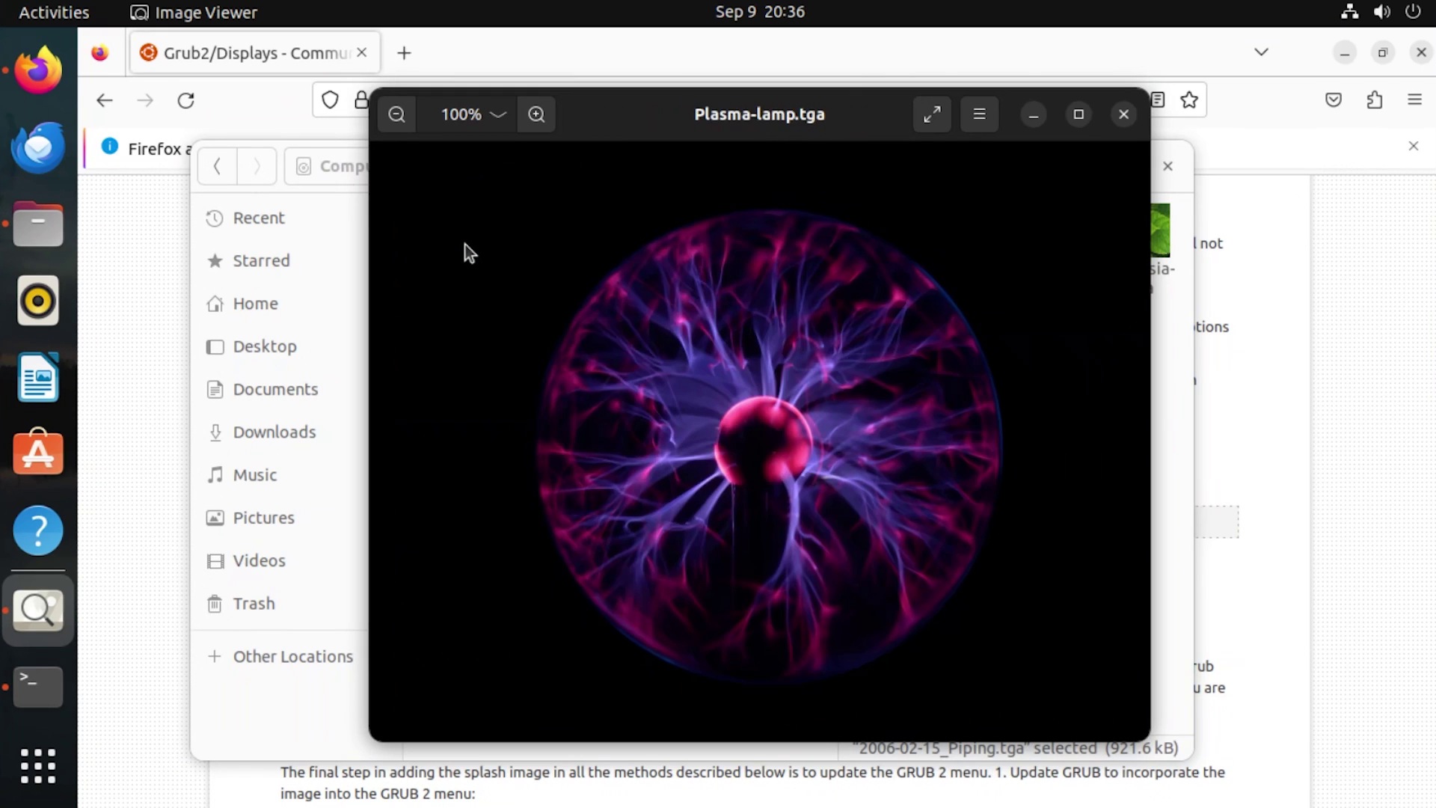
pyautogui.press('Right')
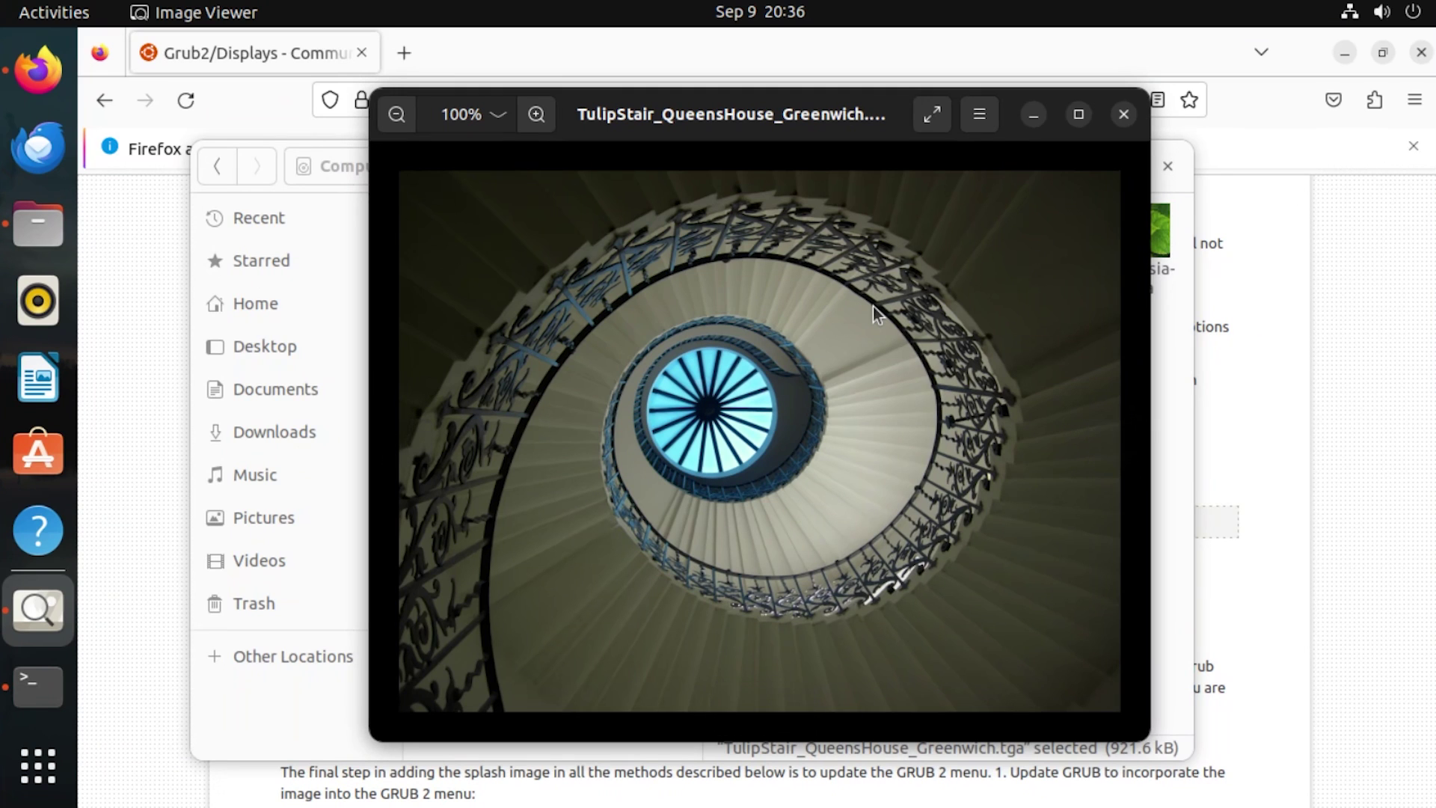
pyautogui.click(1123, 114)
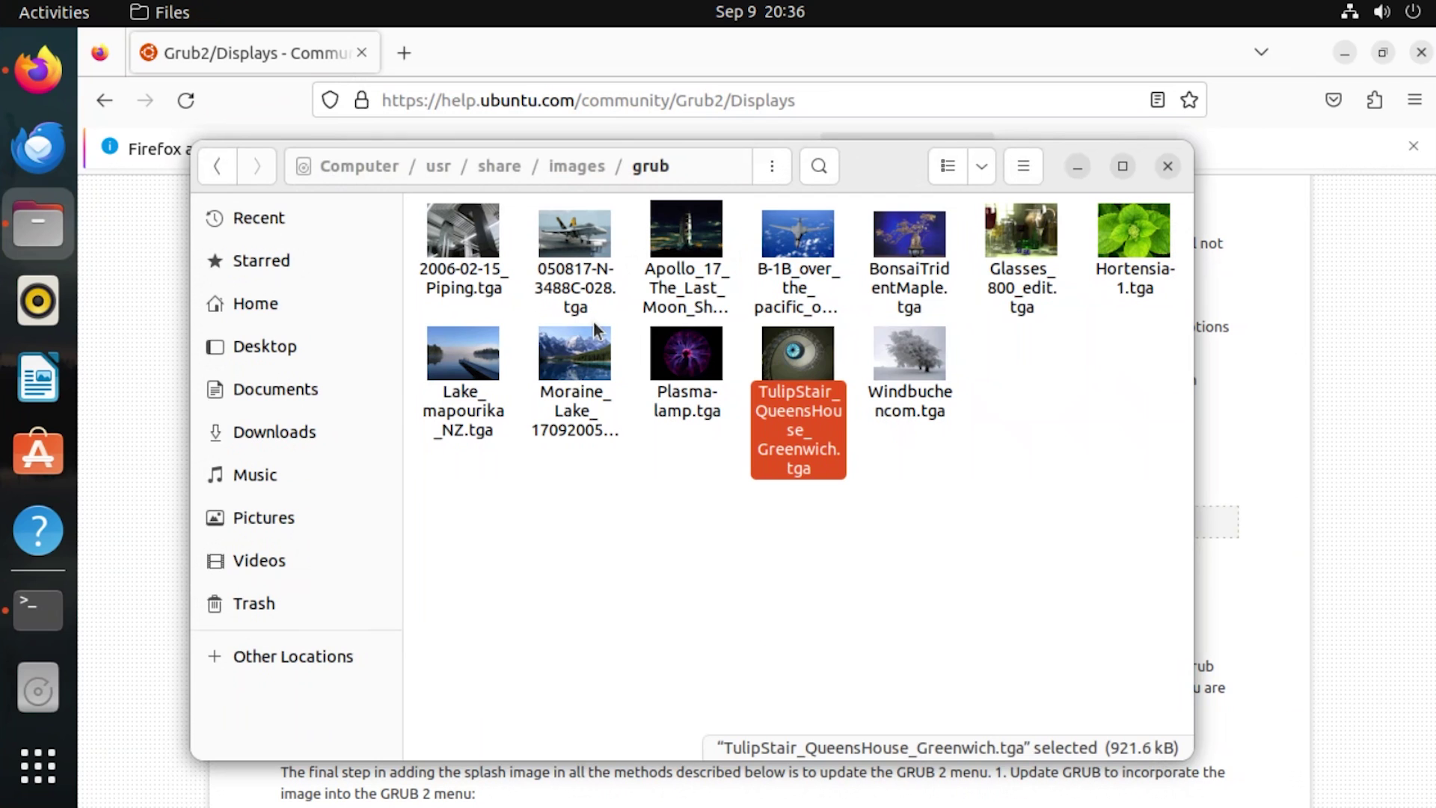
# Launch GIMP and open TulipStair_QueensHouse_Greenwich.tga from /usr/share/images/grub
pyautogui.click(62, 15)
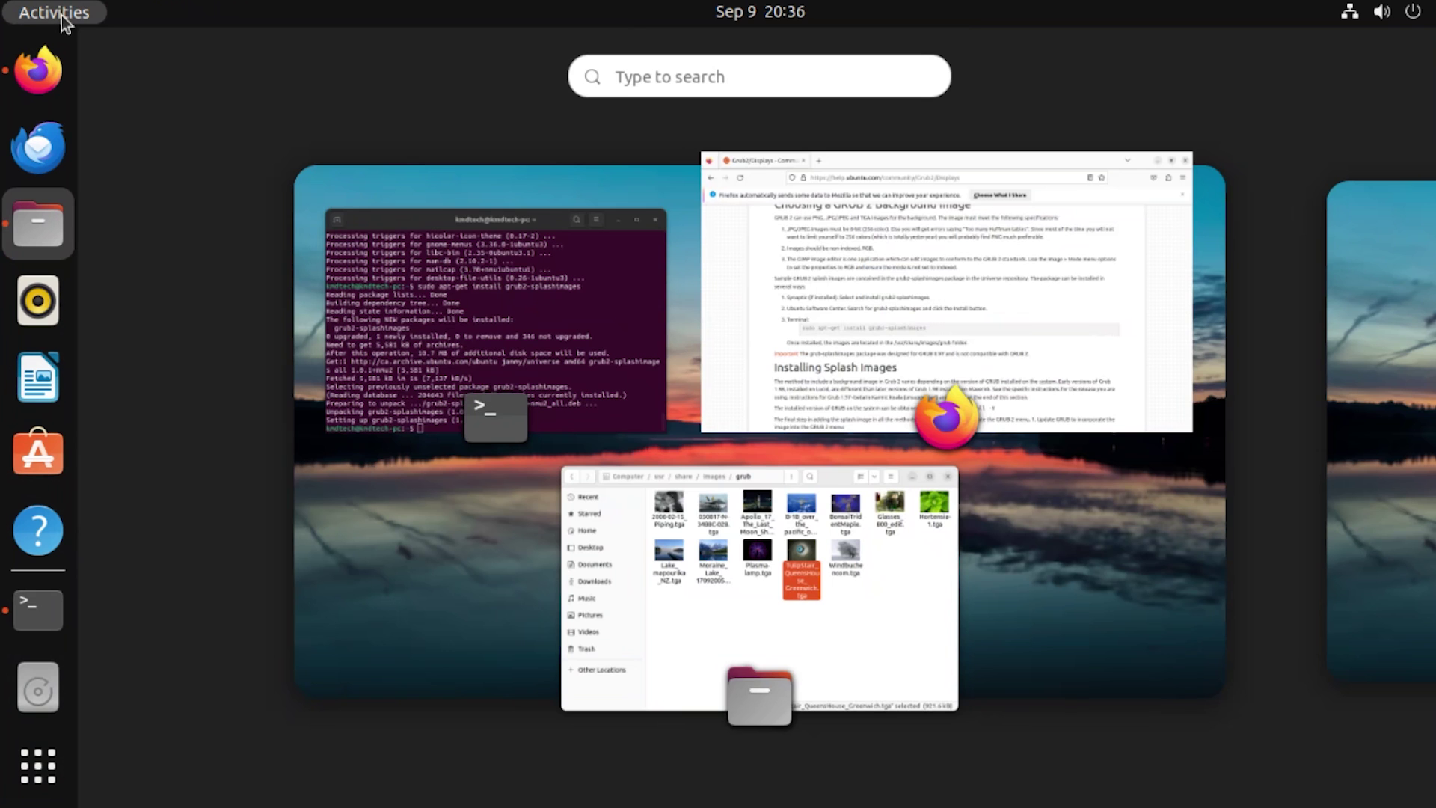
pyautogui.write('gimp')
pyautogui.press('Return')
pyautogui.click(106, 87)
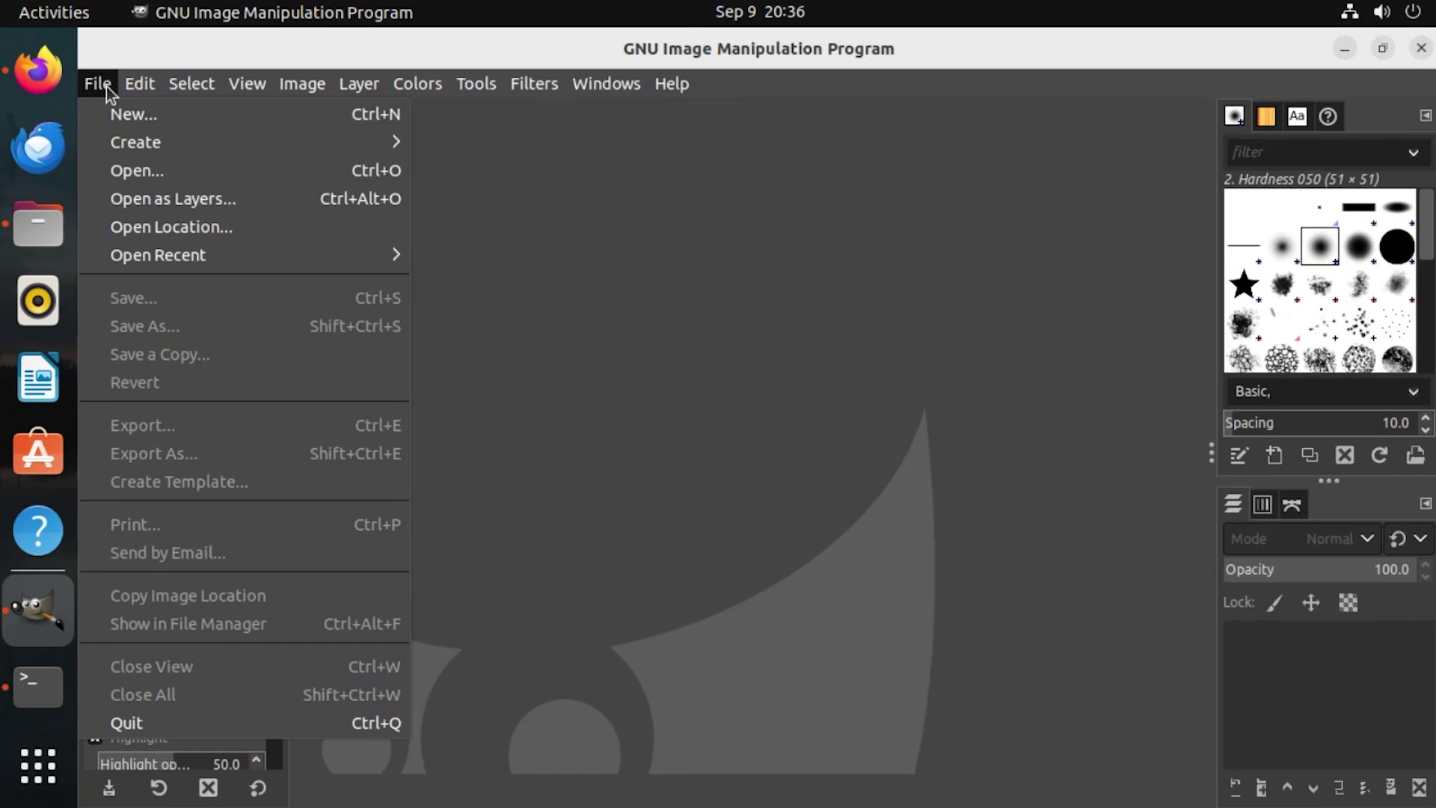
pyautogui.click(147, 169)
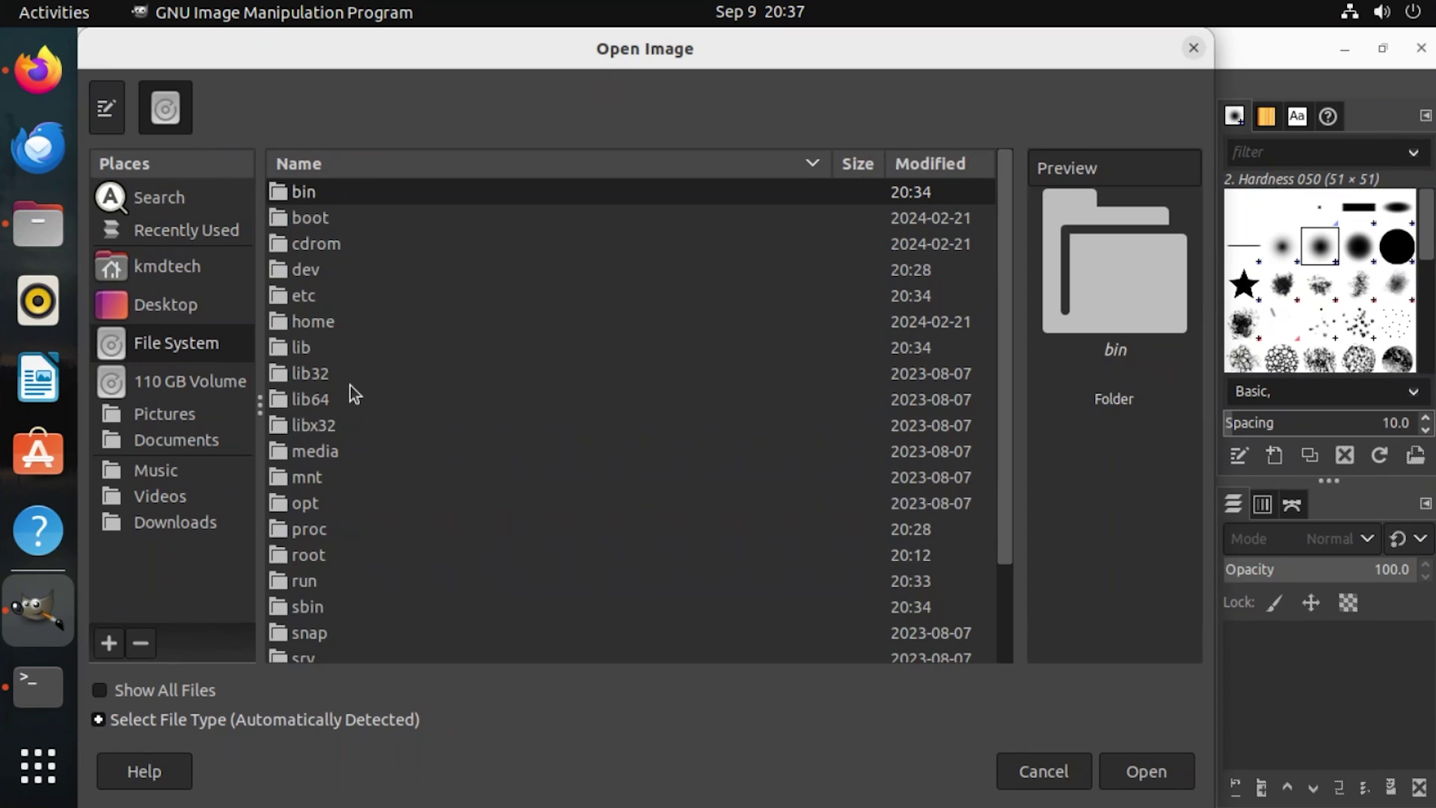
pyautogui.scroll(-3, 354, 455)
pyautogui.doubleClick(303, 624)
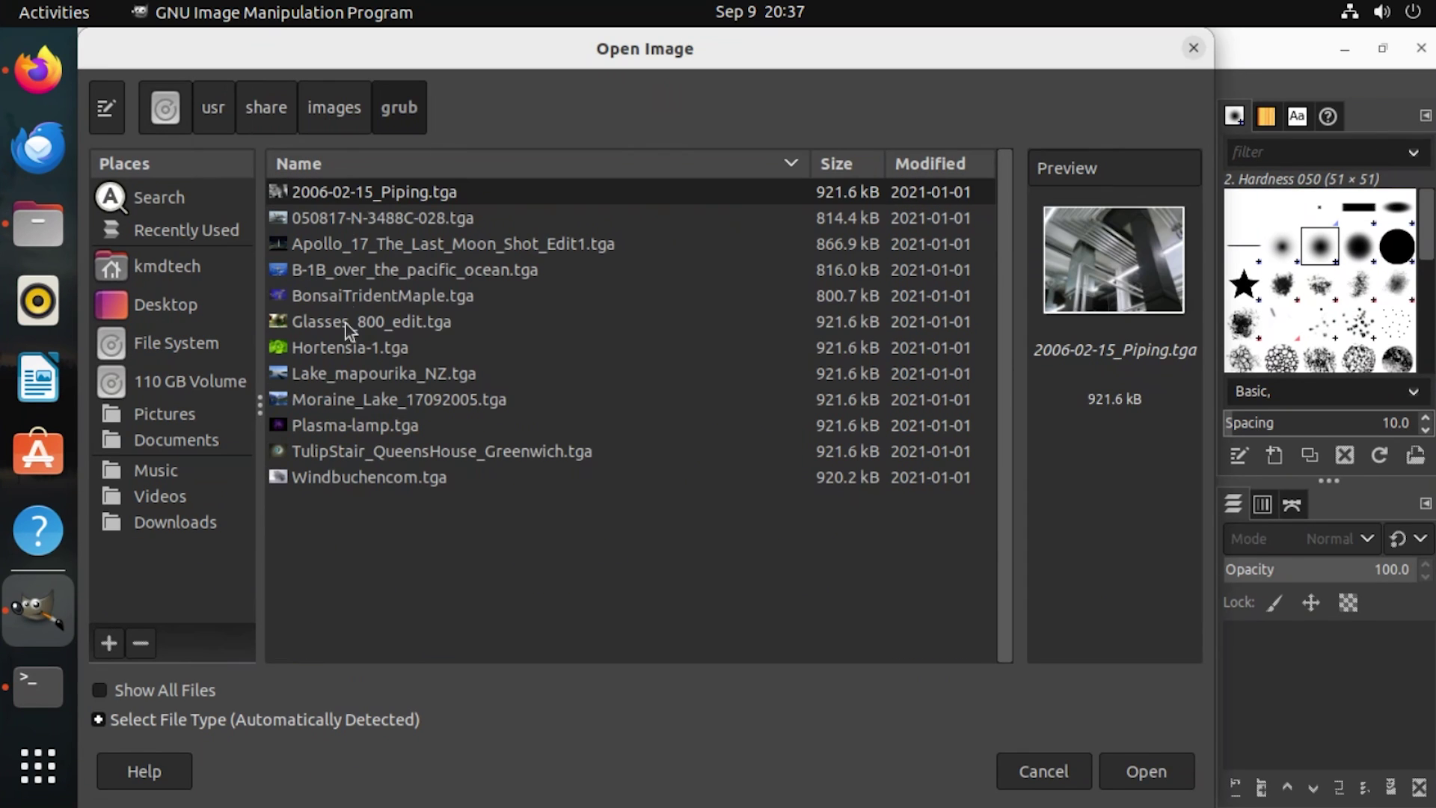
pyautogui.doubleClick(331, 450)
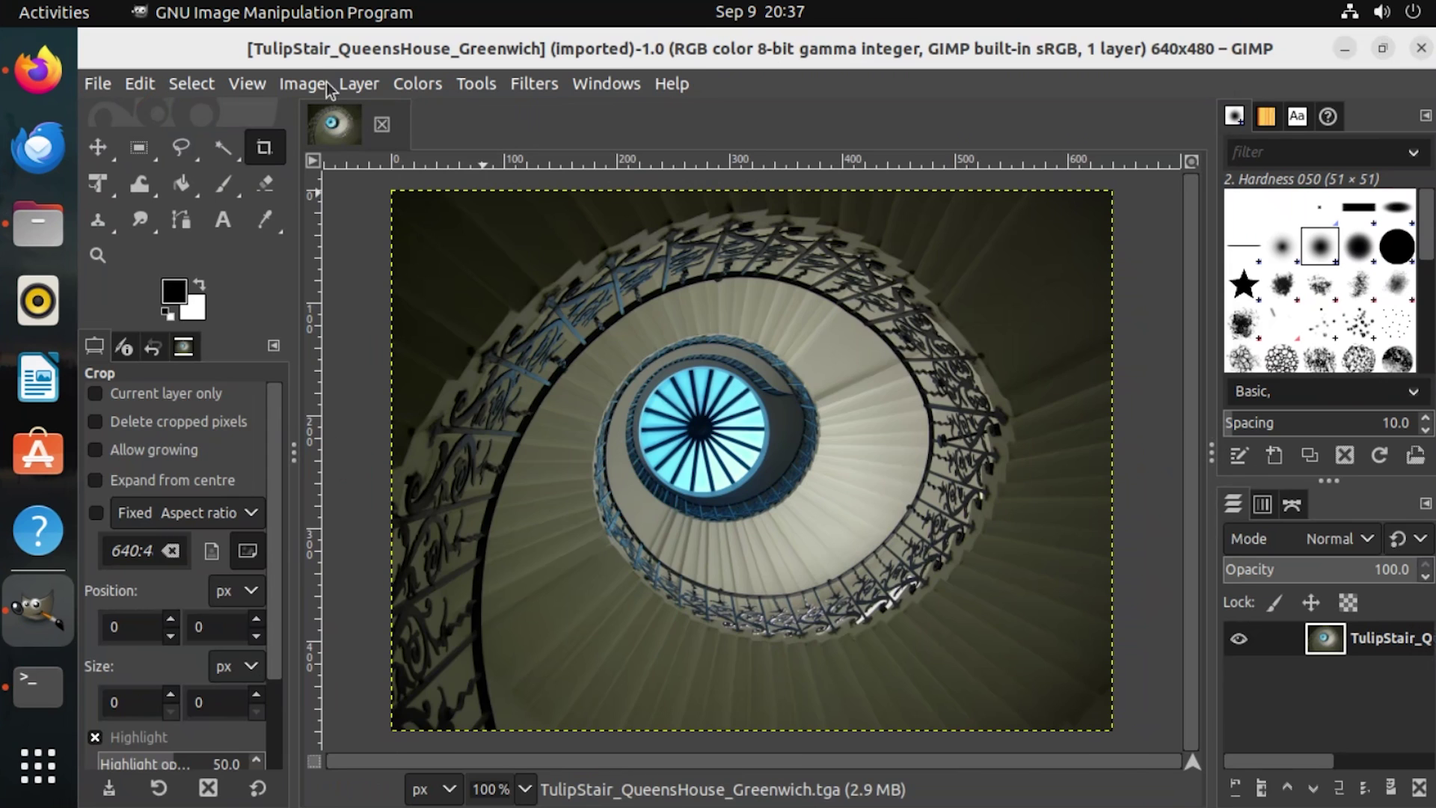
# Check under Image > Mode that the image is RGB, changing nothing
pyautogui.click(303, 84)
pyautogui.moveTo(368, 150)
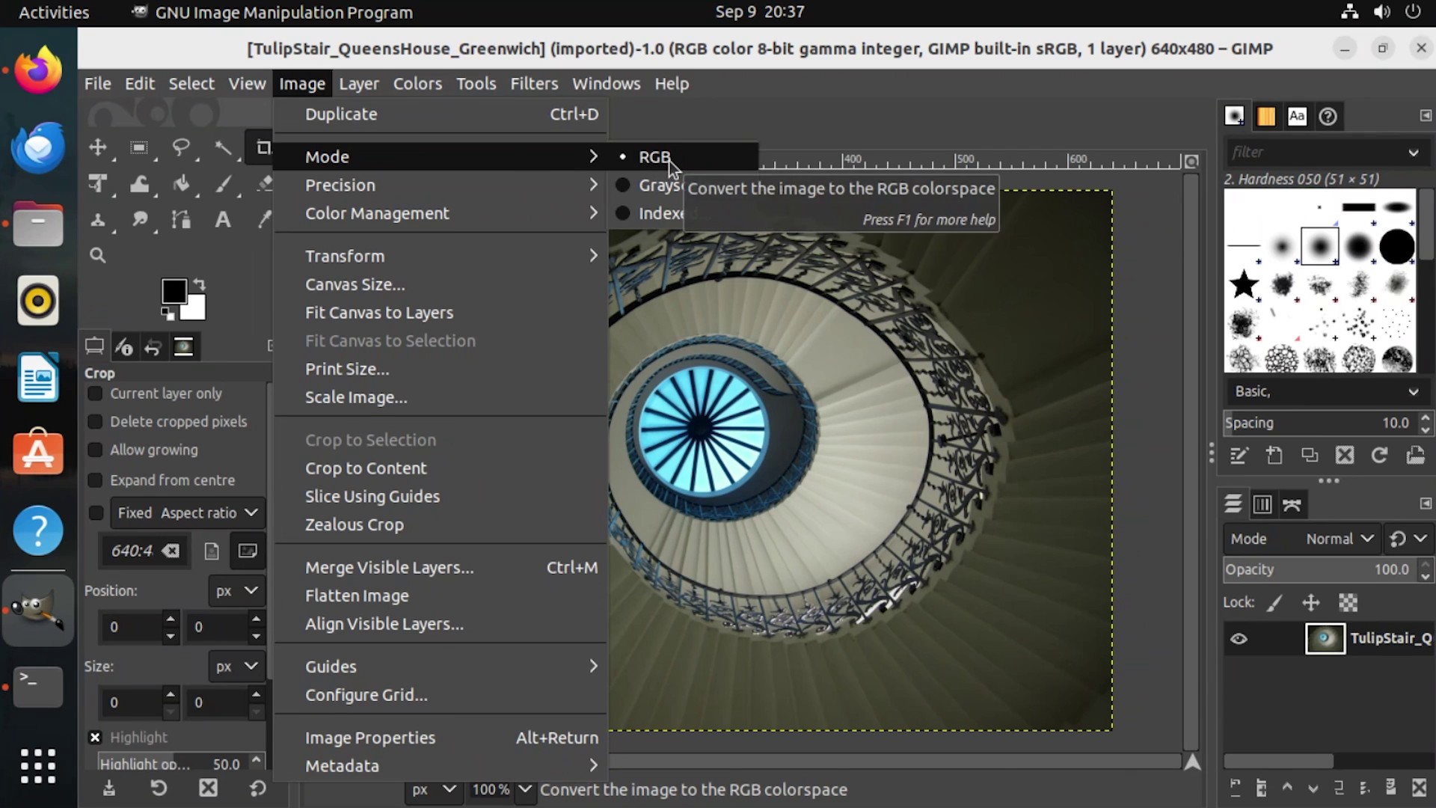
pyautogui.click(881, 96)
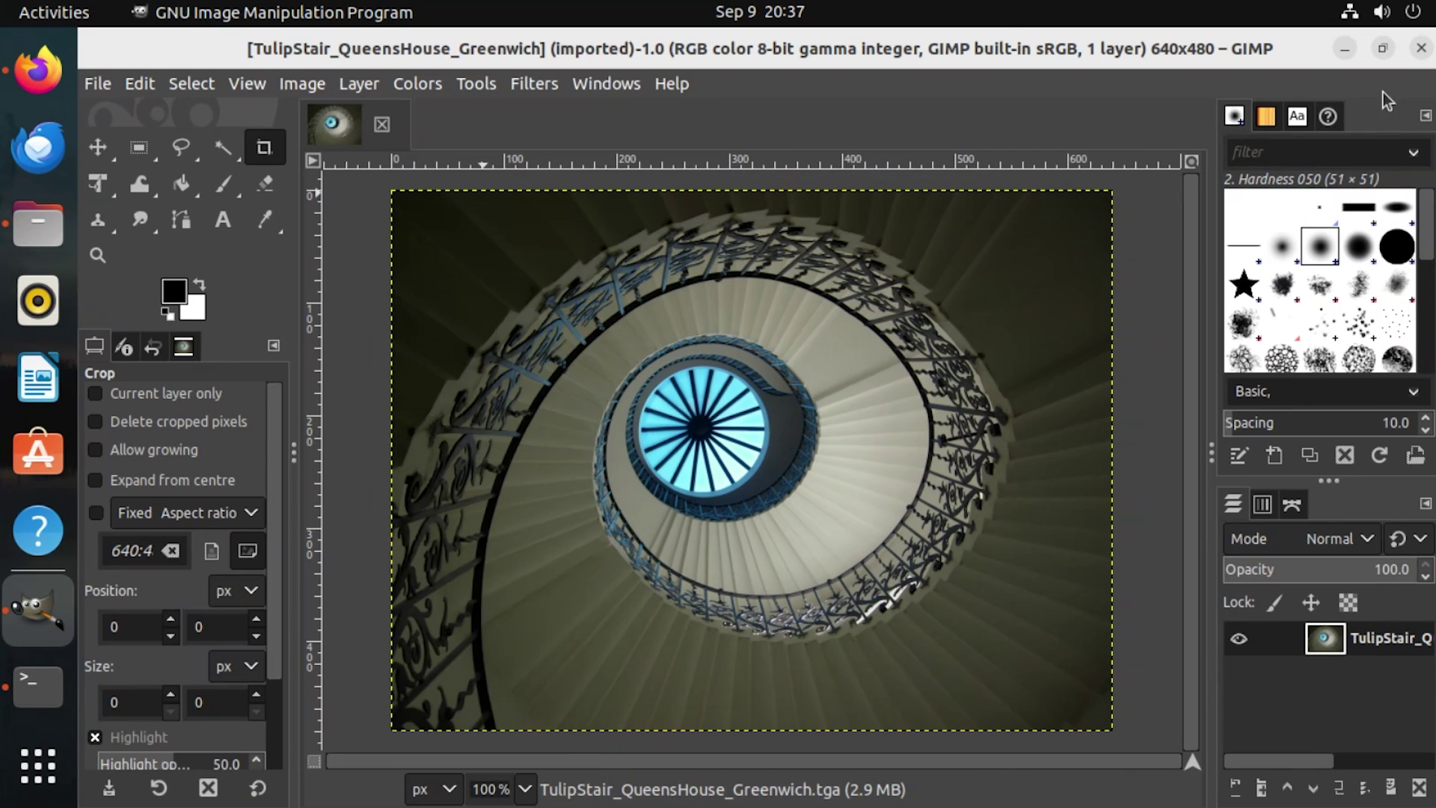
# Close GIMP and run grub-install -V in Terminal, showing version 2.06-2ubuntu7.2
pyautogui.click(1422, 50)
pyautogui.hotkey('alt', 'Tab')
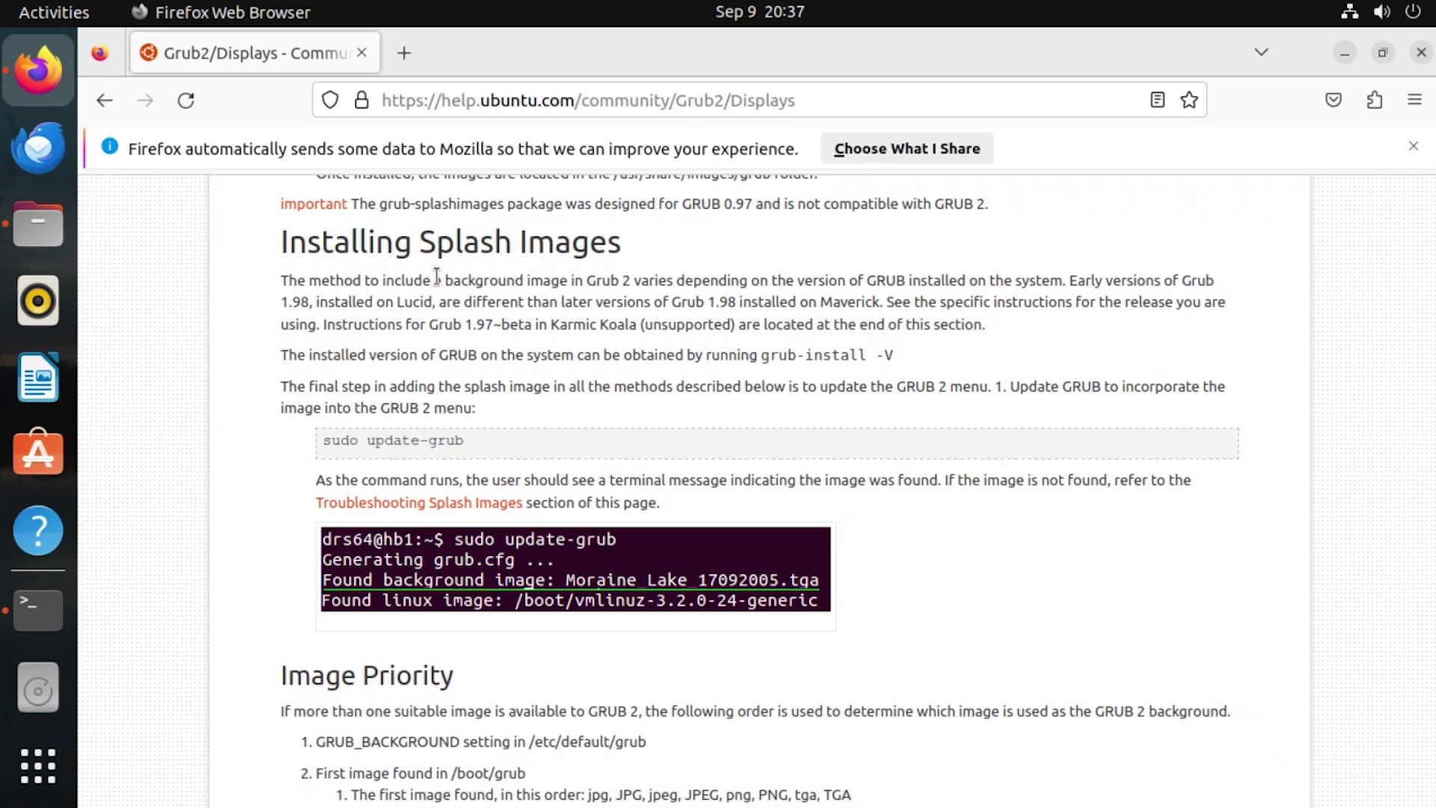
pyautogui.click(24, 618)
pyautogui.write('grub-')
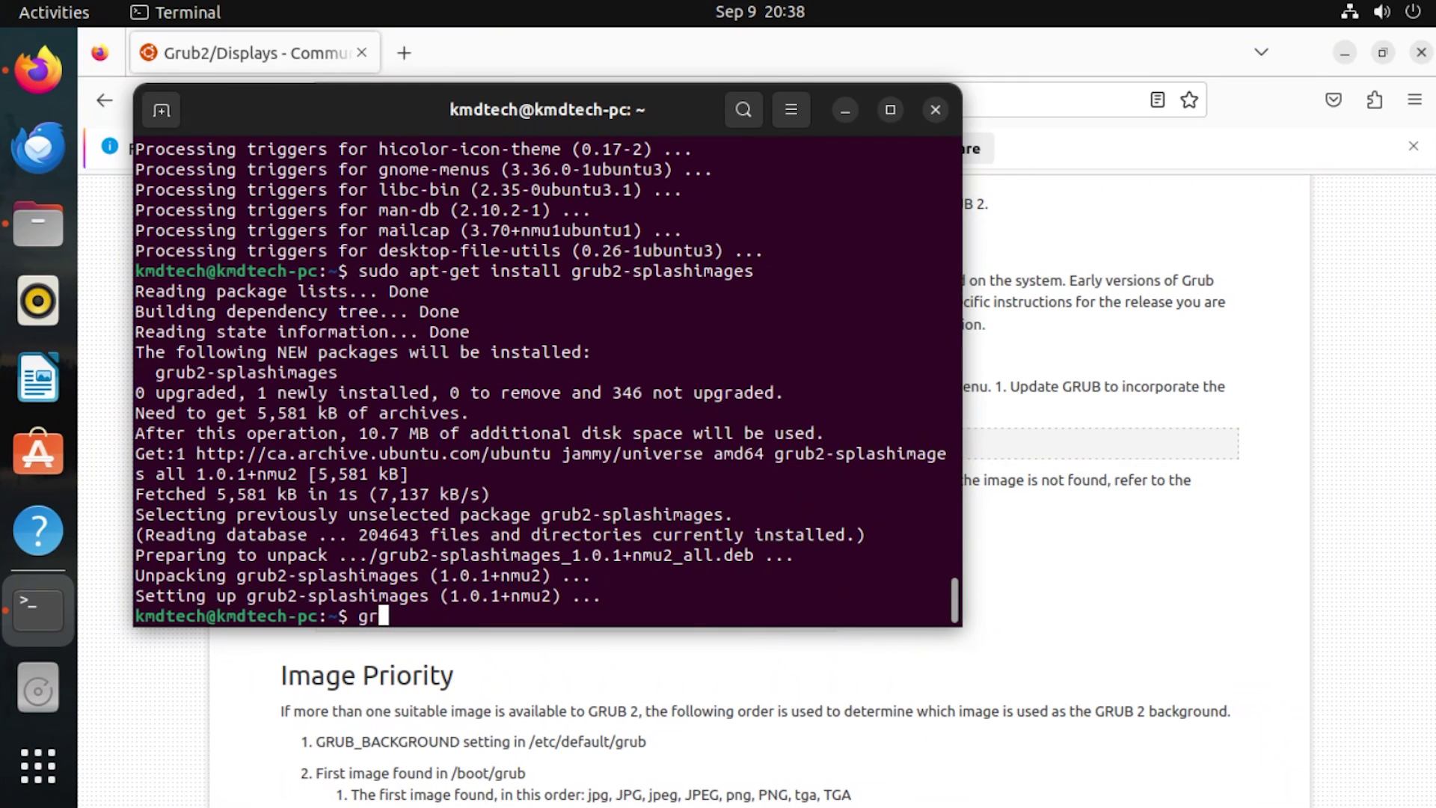
pyautogui.write('install -V')
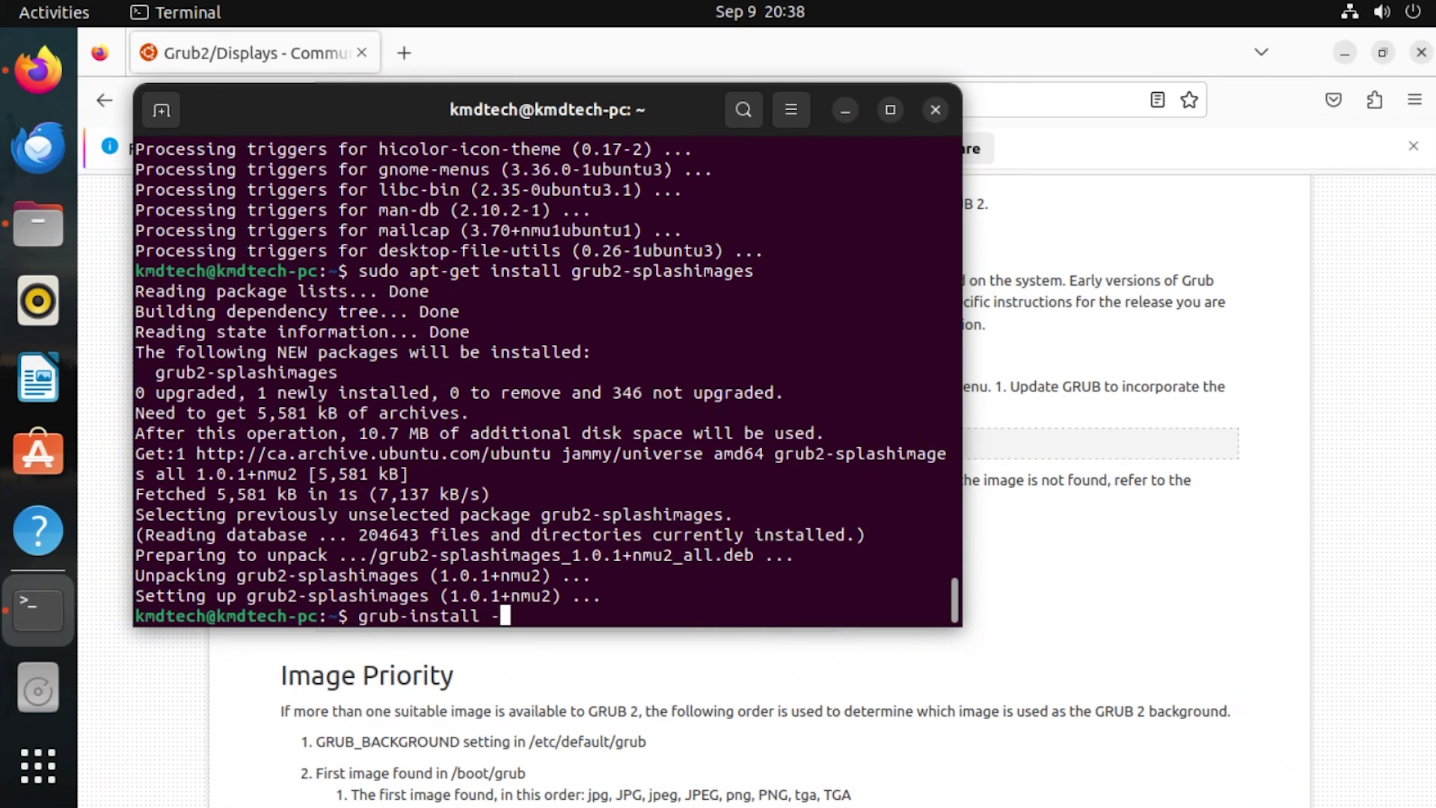
pyautogui.press('Return')
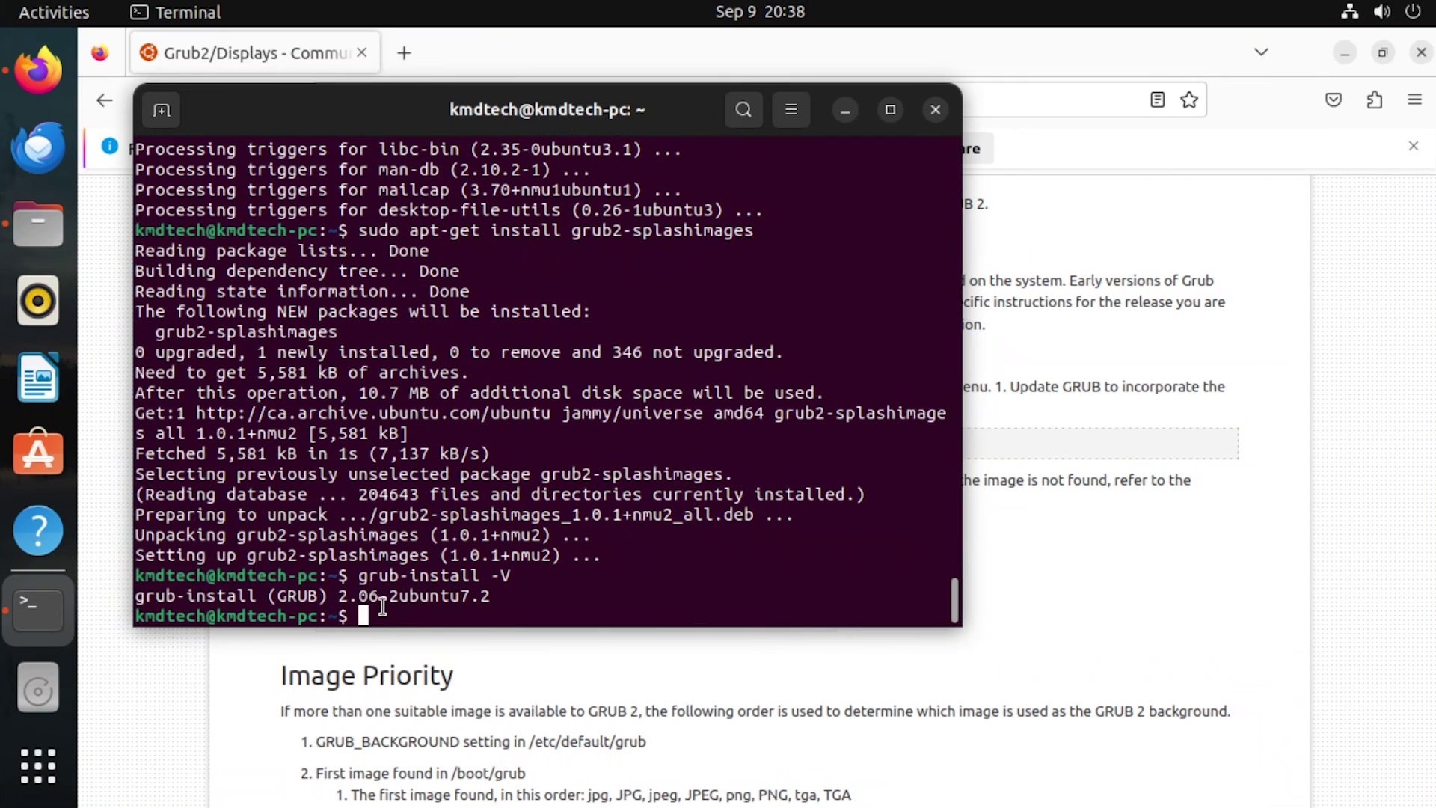
# Scroll the help page to Image Priority, which ranks GRUB_BACKGROUND in /etc/default/grub first
pyautogui.click(1030, 461)
pyautogui.scroll(-2, 639, 417)
pyautogui.scroll(-6, 639, 412)
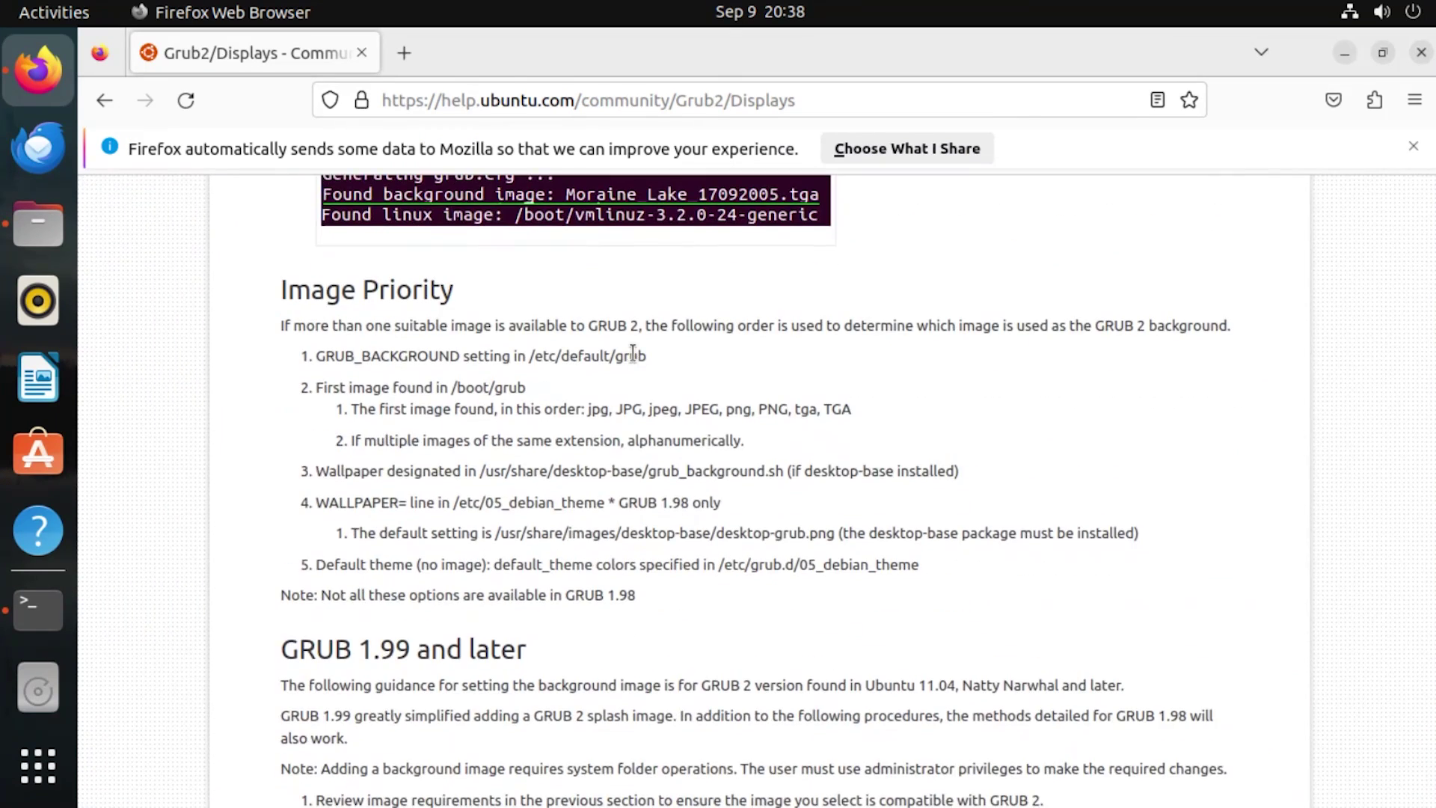
pyautogui.scroll(2, 632, 352)
pyautogui.scroll(-2, 567, 651)
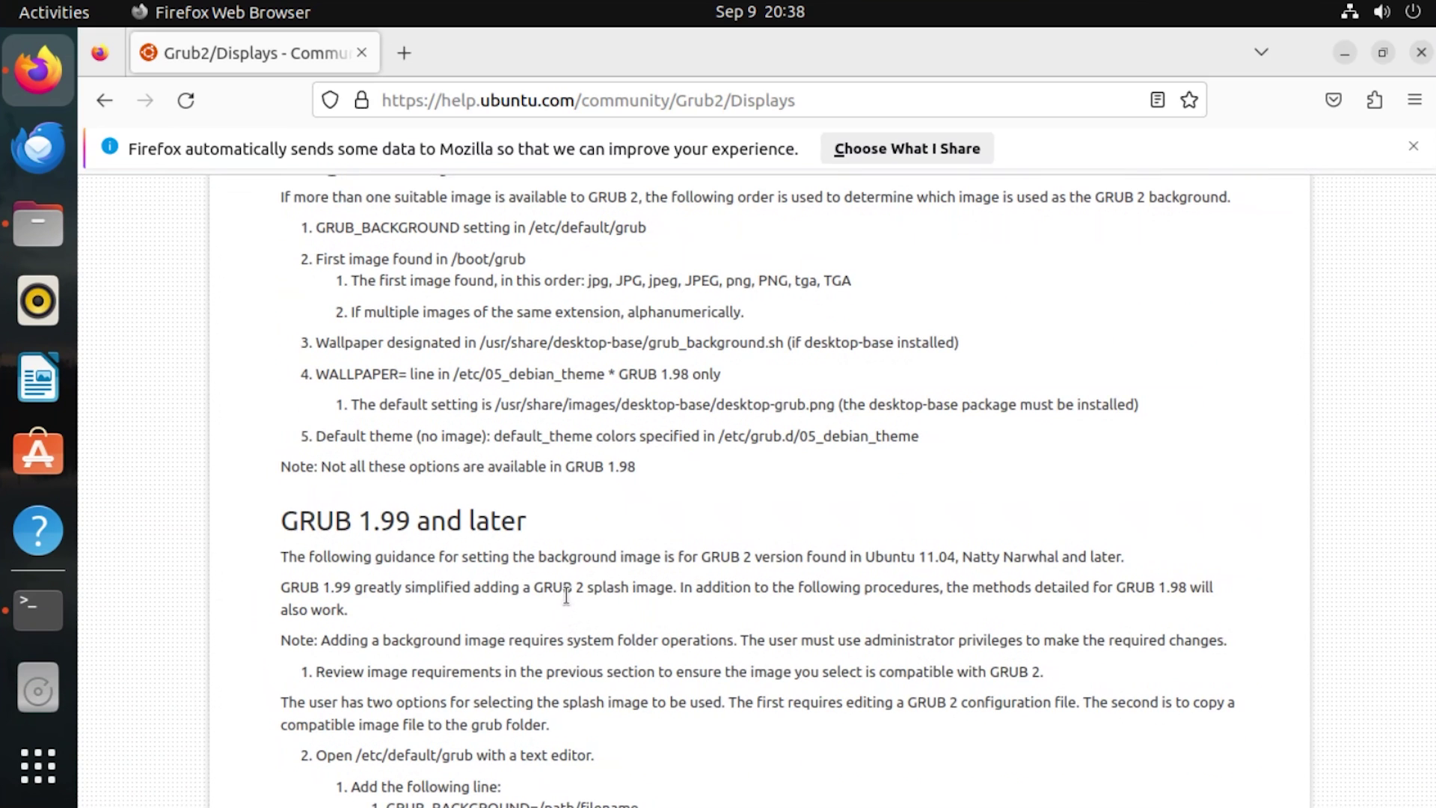
pyautogui.scroll(2, 566, 596)
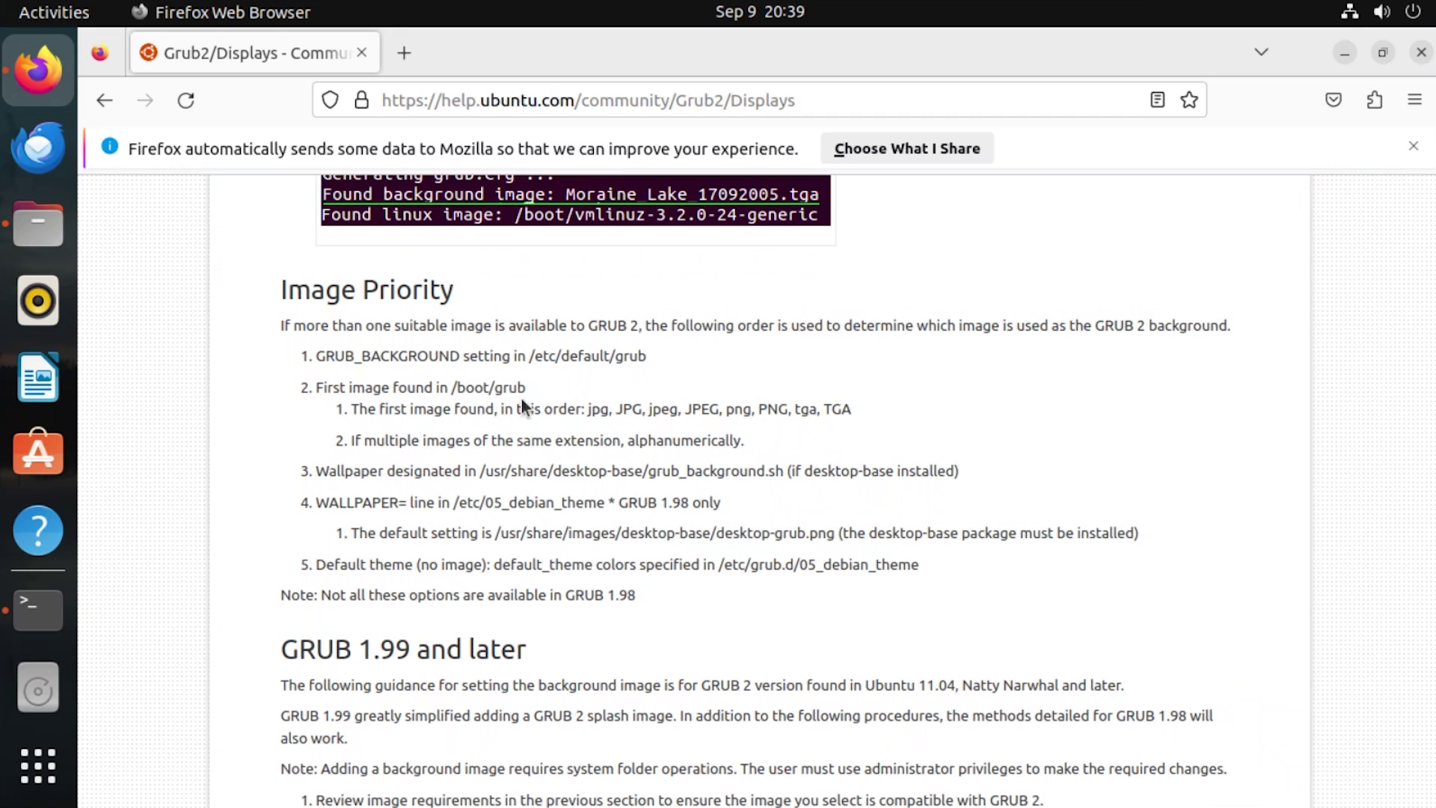
# Copy /usr/share/images/grub/TulipStair_QueensHouse_Greenwich.tga into /boot/grub with sudo cp
pyautogui.hotkey('alt', 'Tab')
pyautogui.write('sudo ')
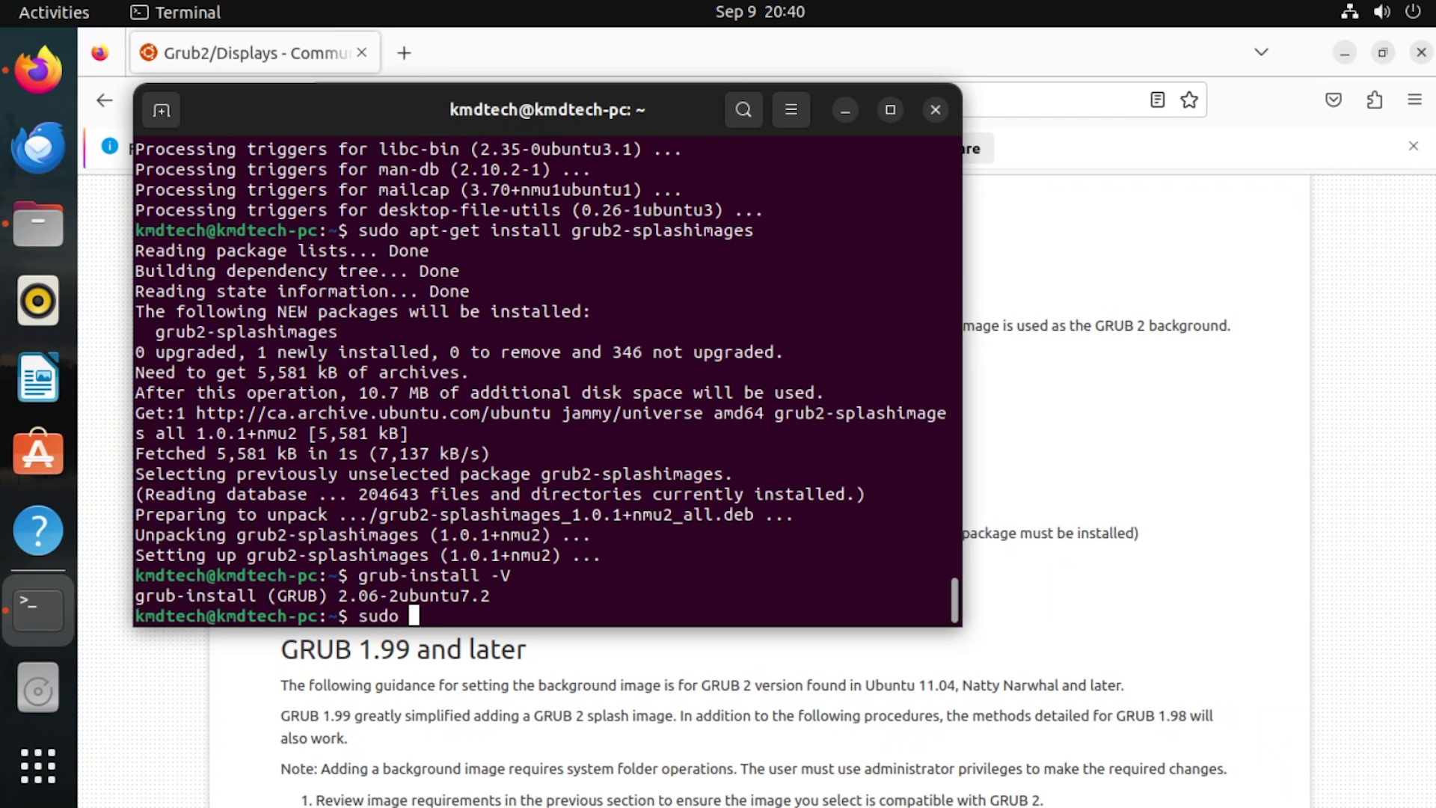
pyautogui.write('cp /usr/share/images')
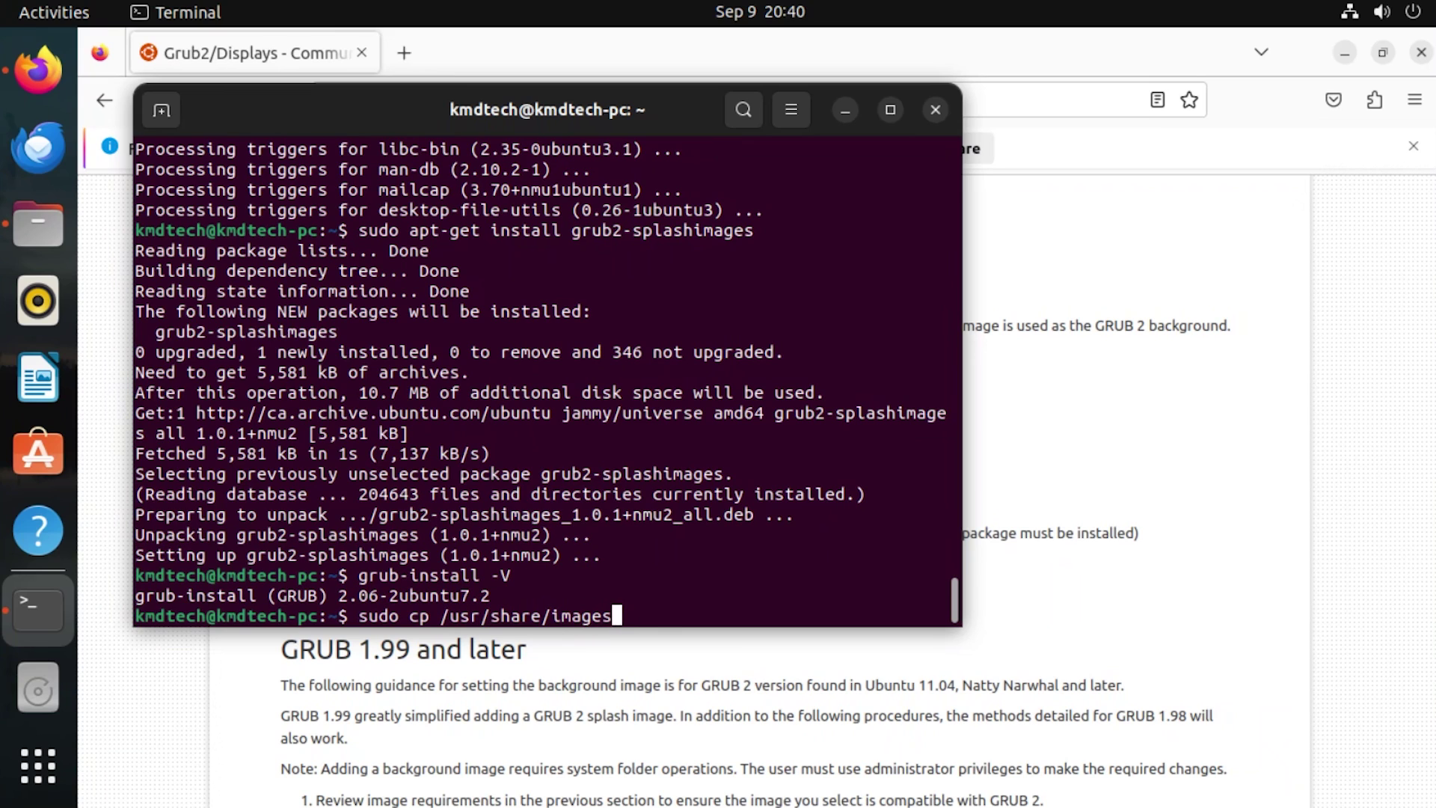
pyautogui.write('/grub/TulipStair_QueensHouse_Greenwich.tga')
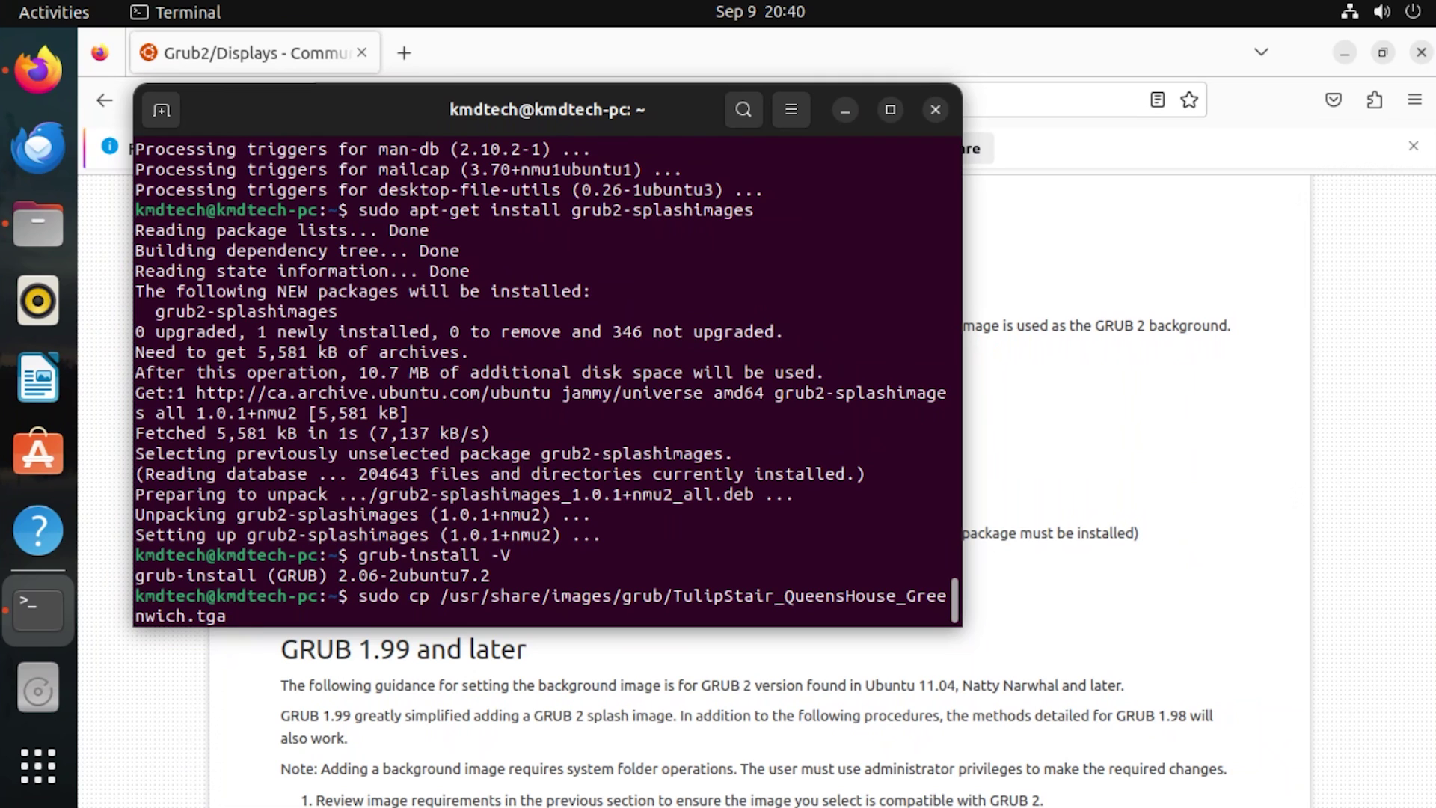
pyautogui.write(' /boot/grub')
pyautogui.press('Return')
# Scroll the help page to the GRUB 1.99 step that says to run sudo update-grub
pyautogui.click(1048, 464)
pyautogui.scroll(-5, 655, 464)
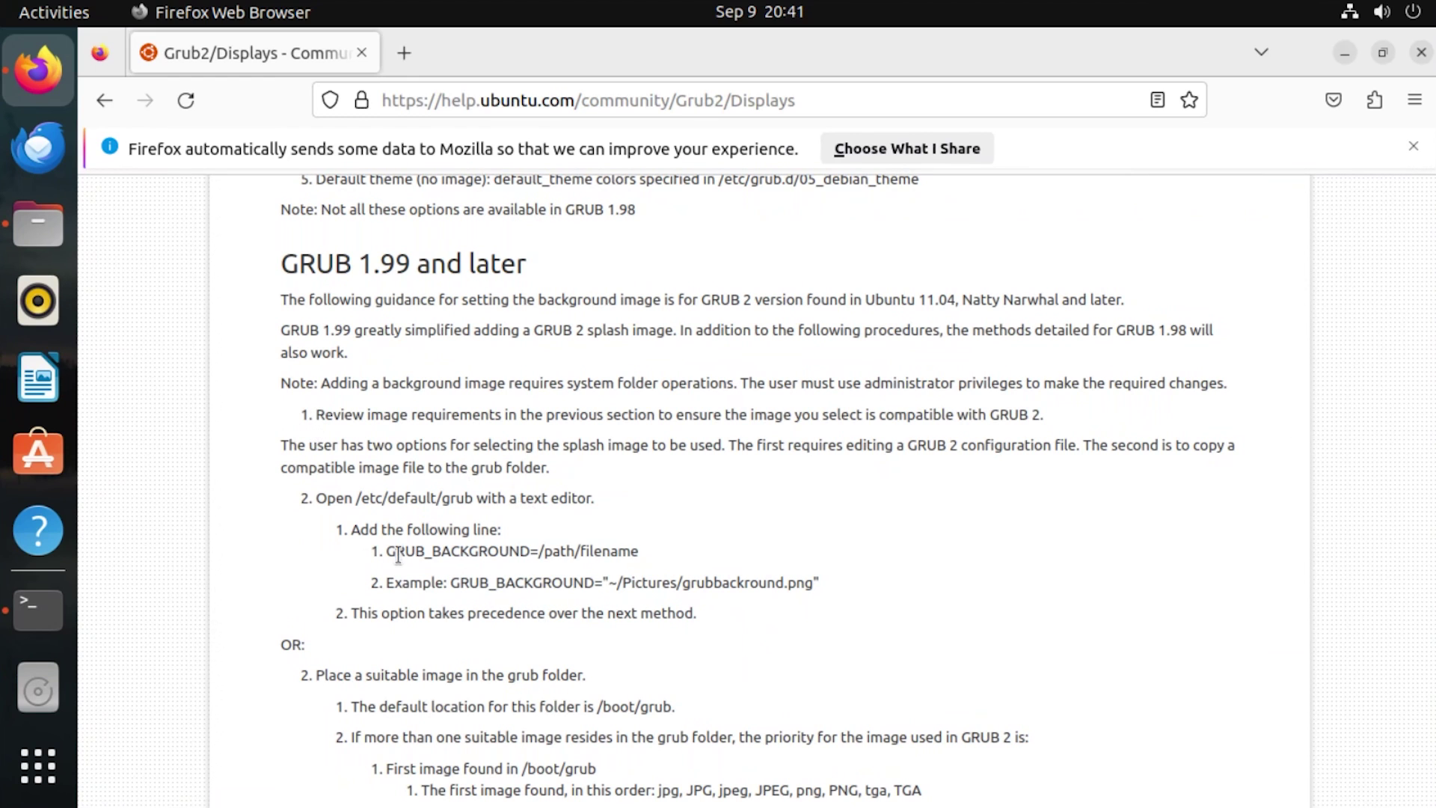
pyautogui.scroll(-3, 485, 562)
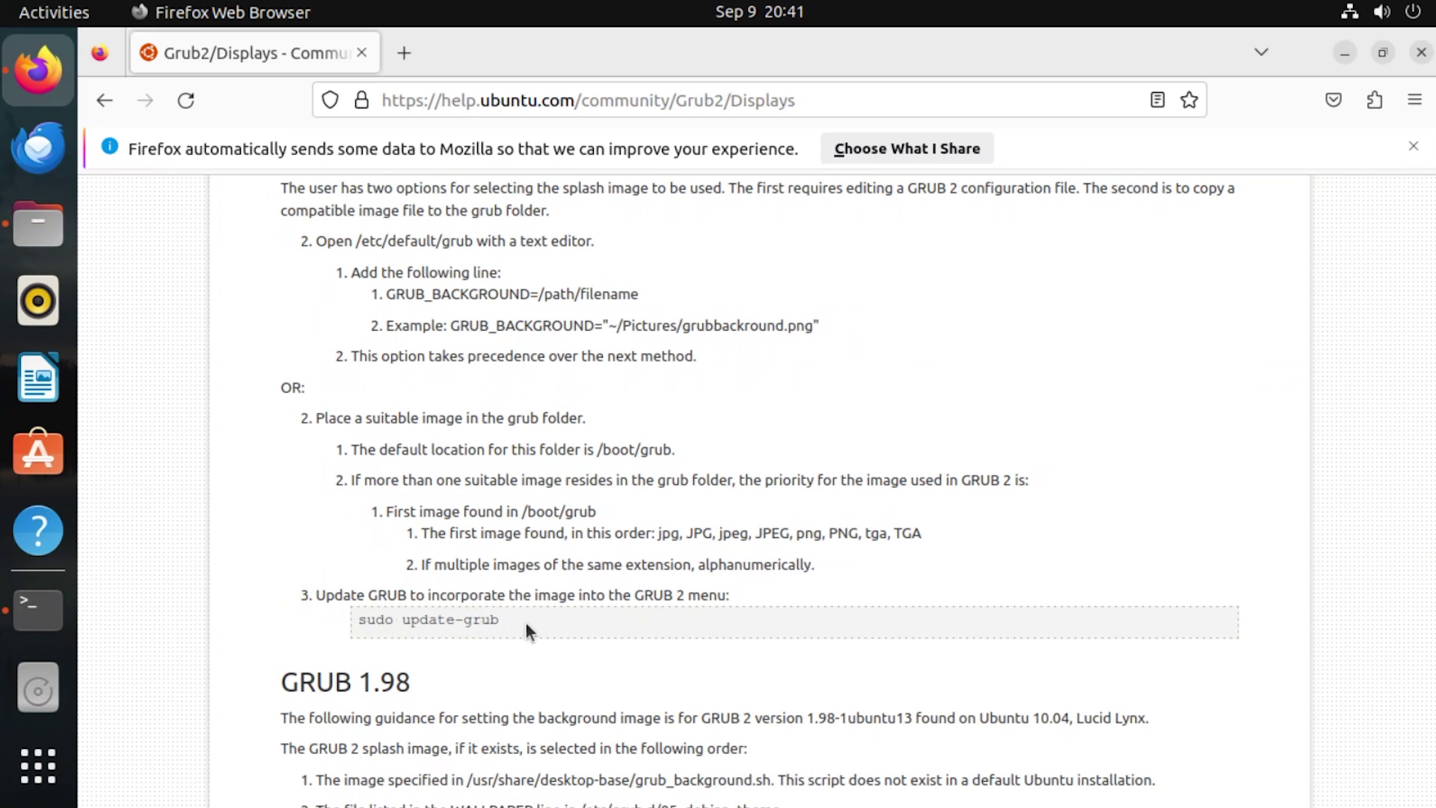
# Run sudo update-grub and highlight its 'Found background image: TulipStair_QueensHouse_Greenwich.tga' line
pyautogui.click(38, 609)
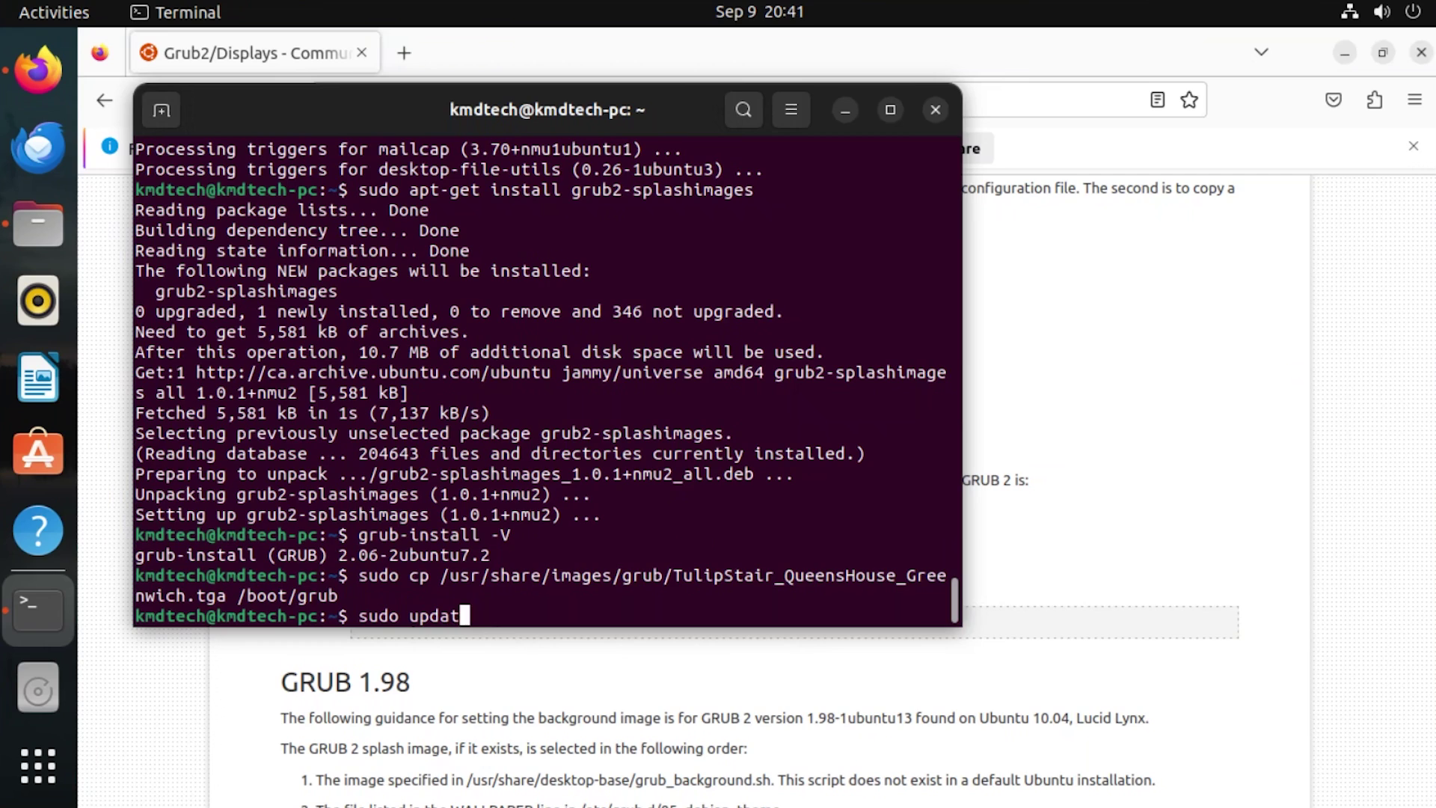
pyautogui.write('e-grub')
pyautogui.press('Return')
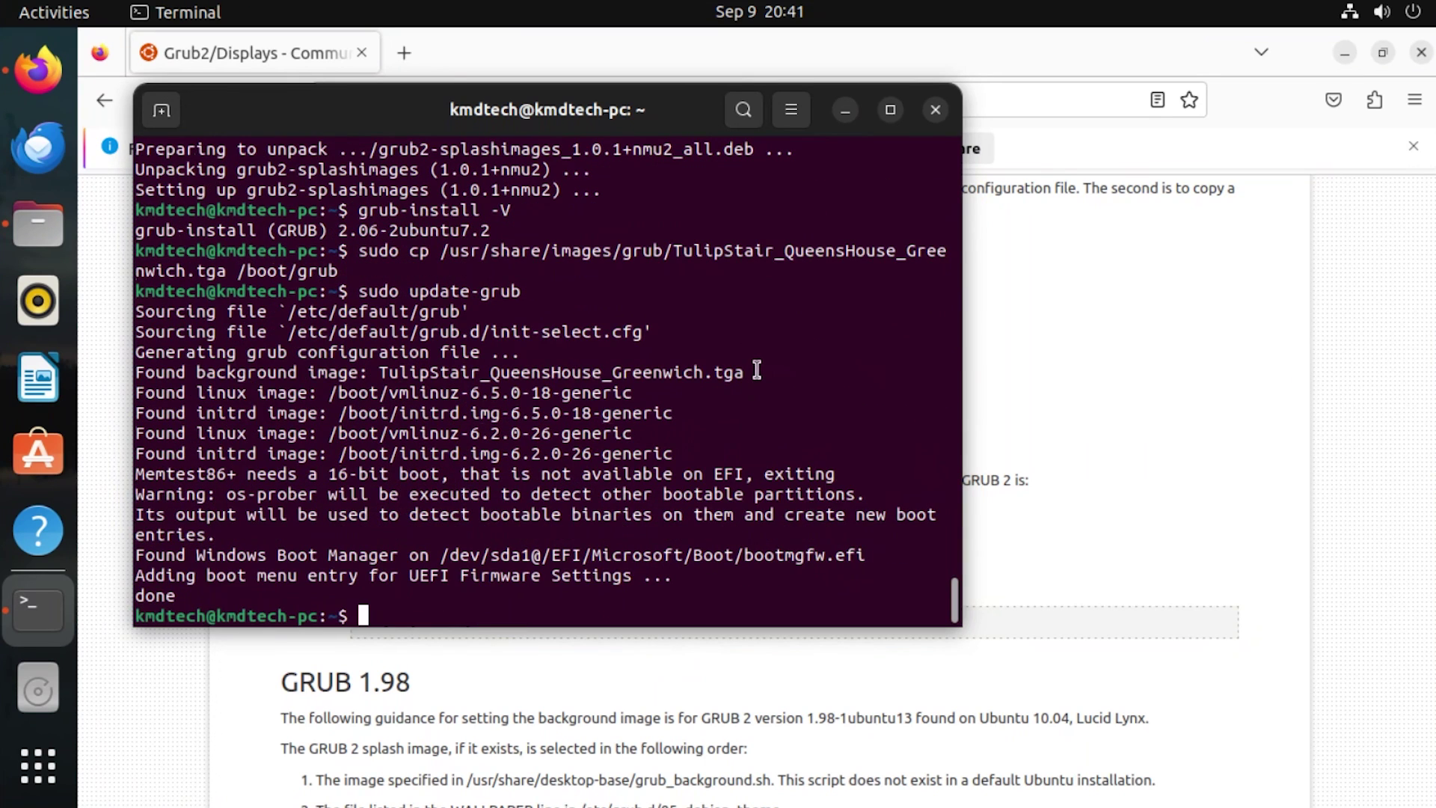
pyautogui.moveTo(756, 372); pyautogui.dragTo(142, 377)
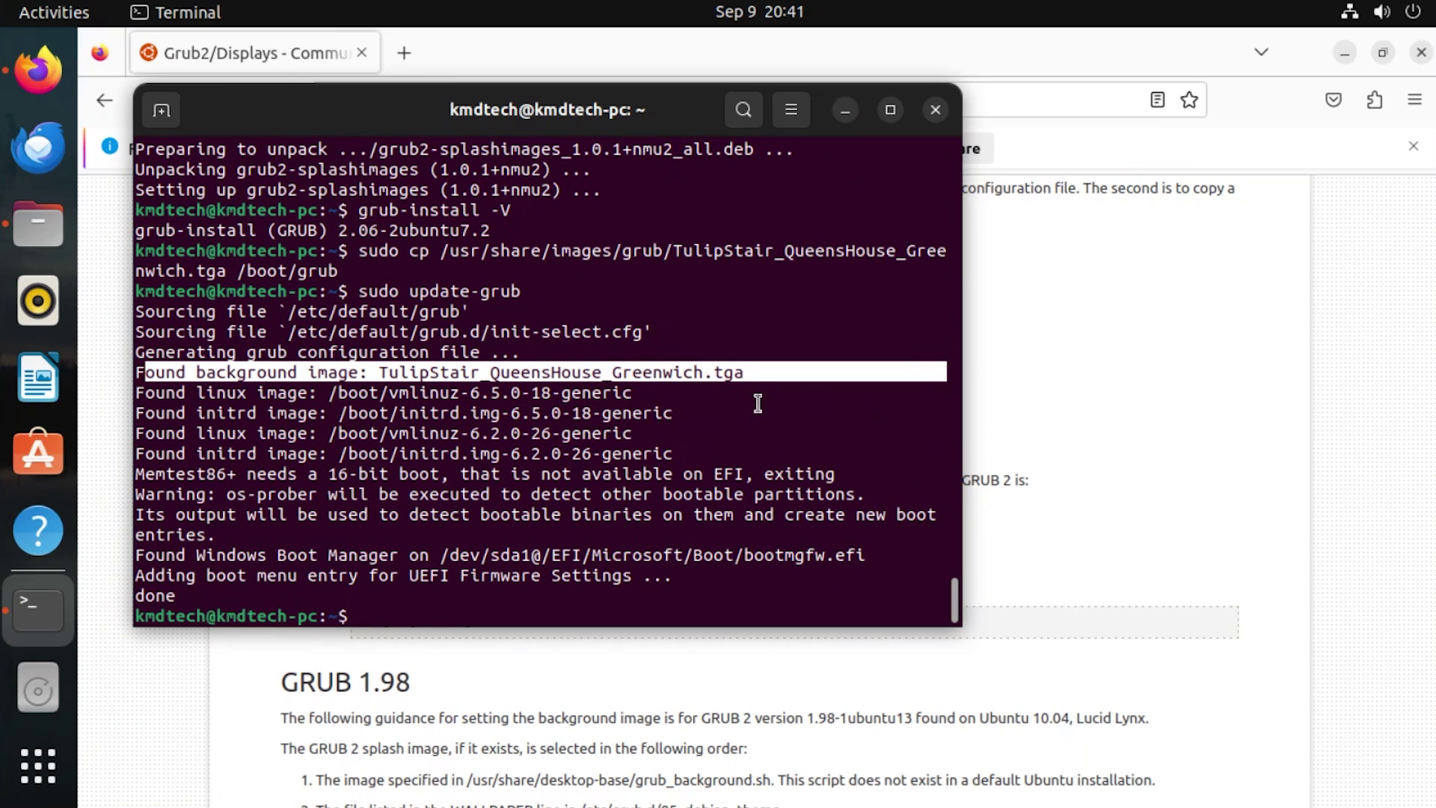
# Restart the computer from the system menu's Power Off / Log Out options
pyautogui.click(1206, 401)
pyautogui.click(1382, 12)
pyautogui.click(1361, 286)
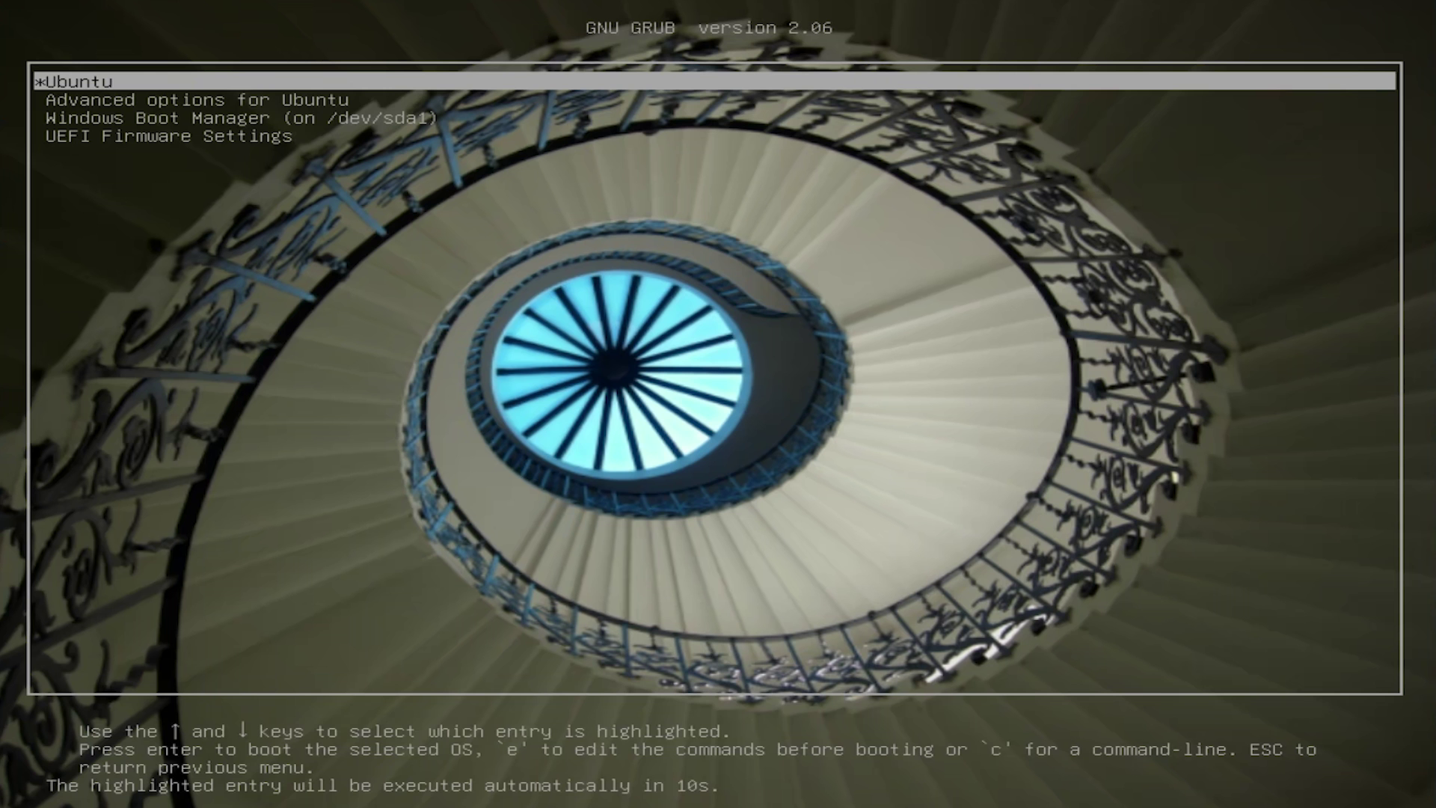